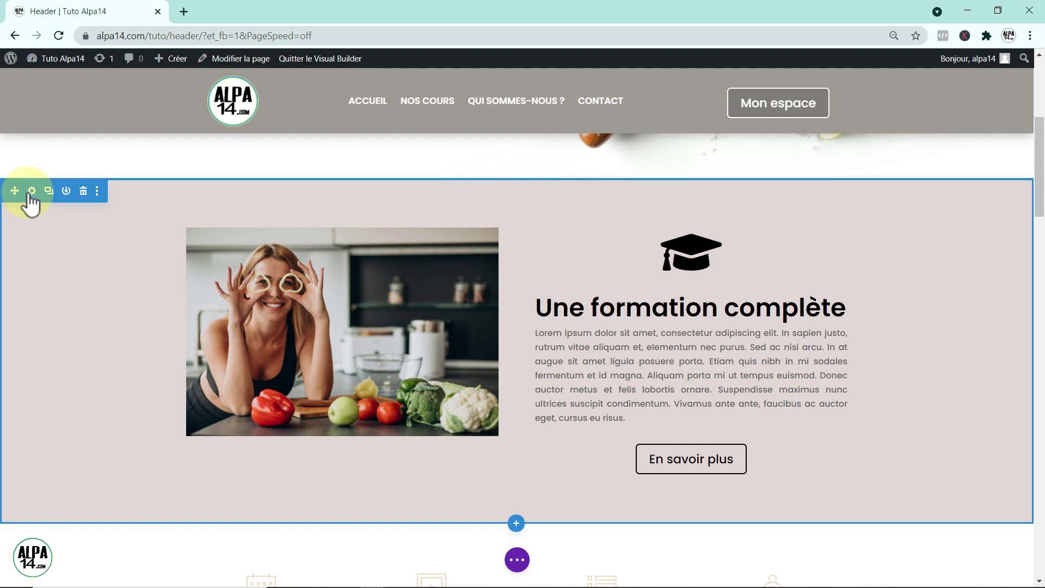
# - Inspect the background colour of the "Une formation complète" section and the column layout of its row
pyautogui.moveTo(28, 192); pyautogui.dragTo(28, 191)
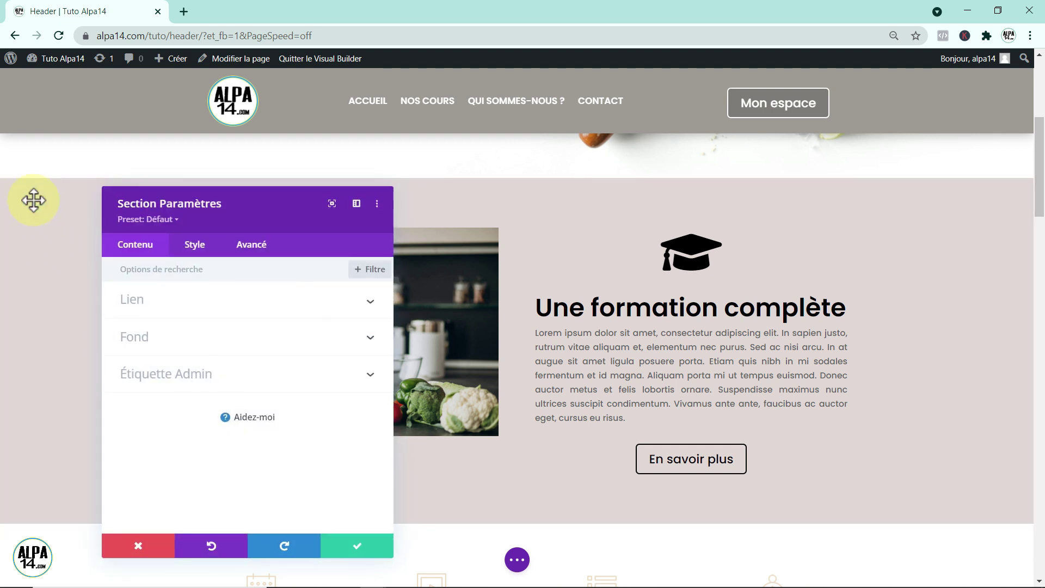
pyautogui.click(191, 338)
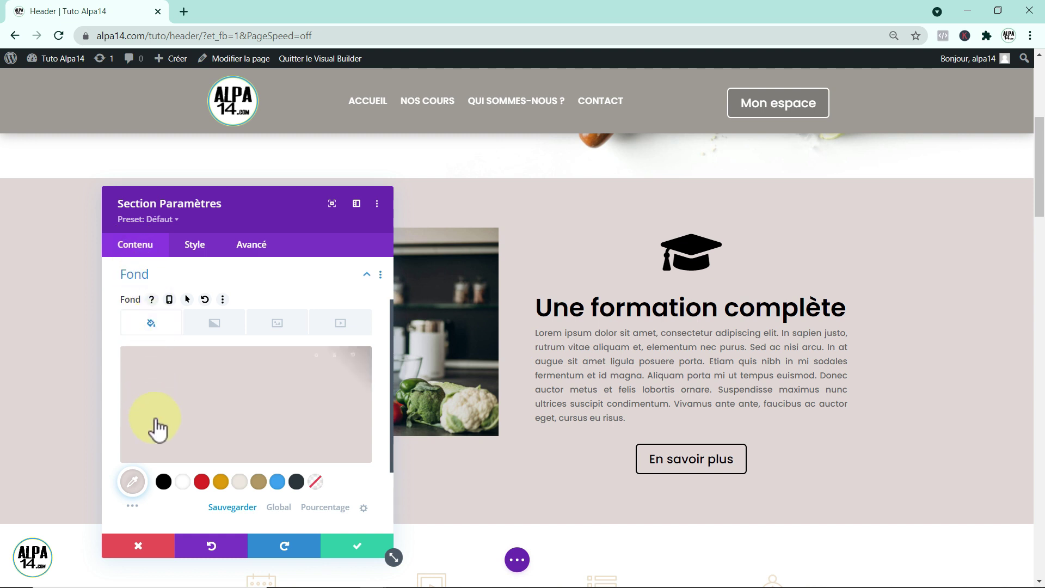
pyautogui.click(358, 548)
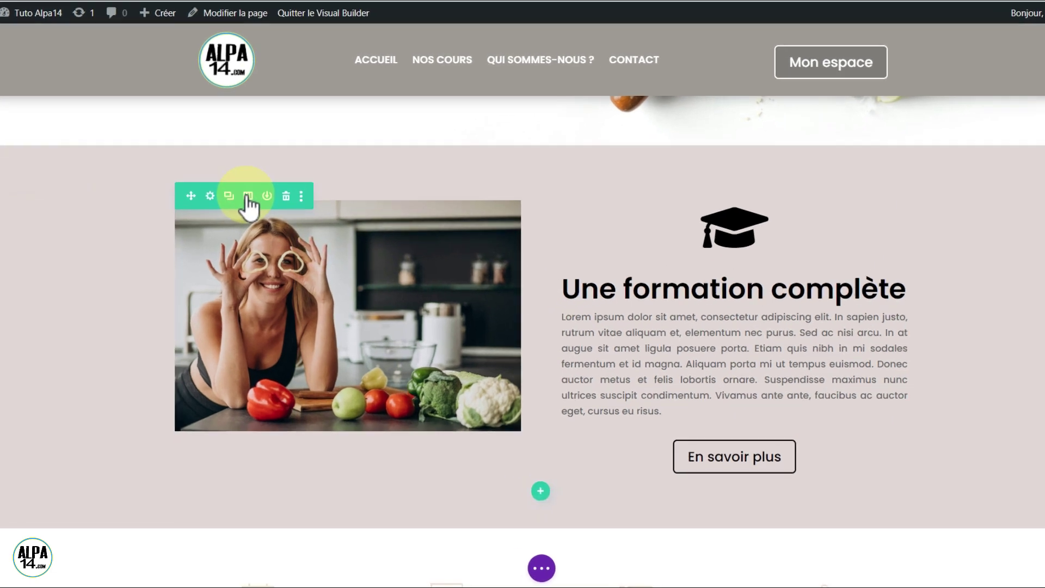
pyautogui.click(253, 225)
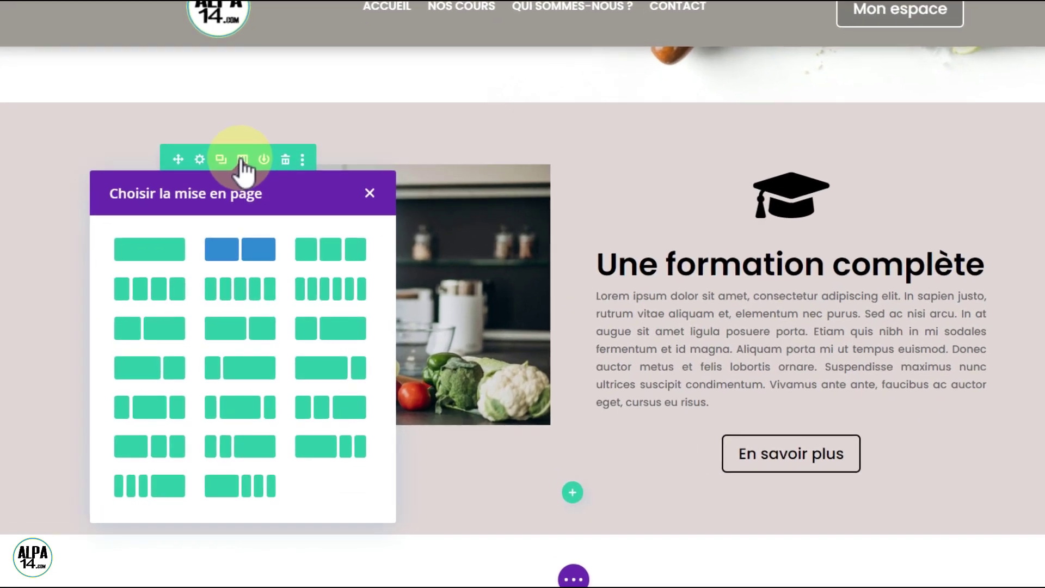
pyautogui.click(369, 194)
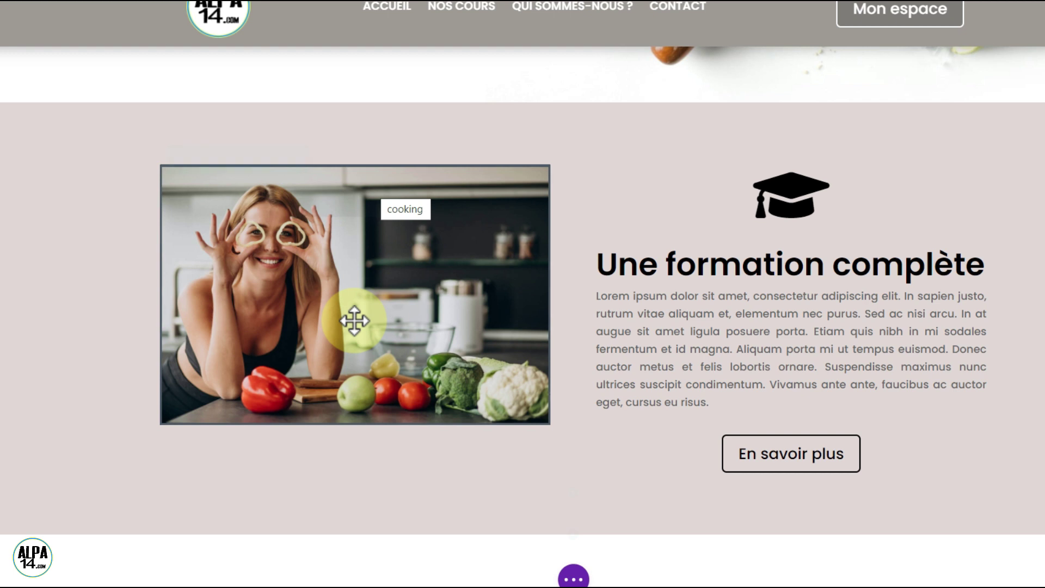
# - Inspect the content settings of the cooking image in the "Une formation complète" section
pyautogui.moveTo(354, 320)
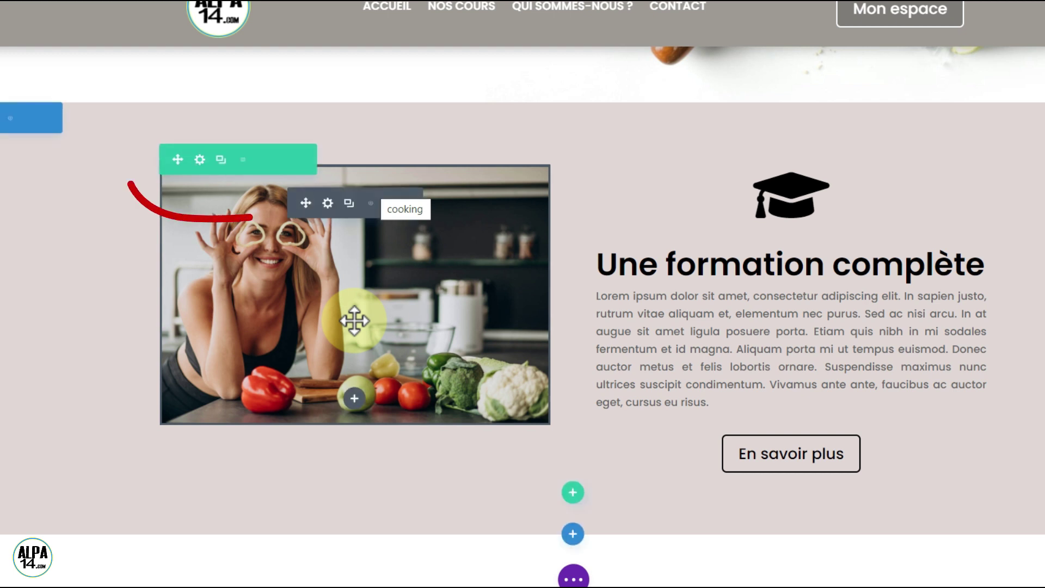
pyautogui.click(326, 202)
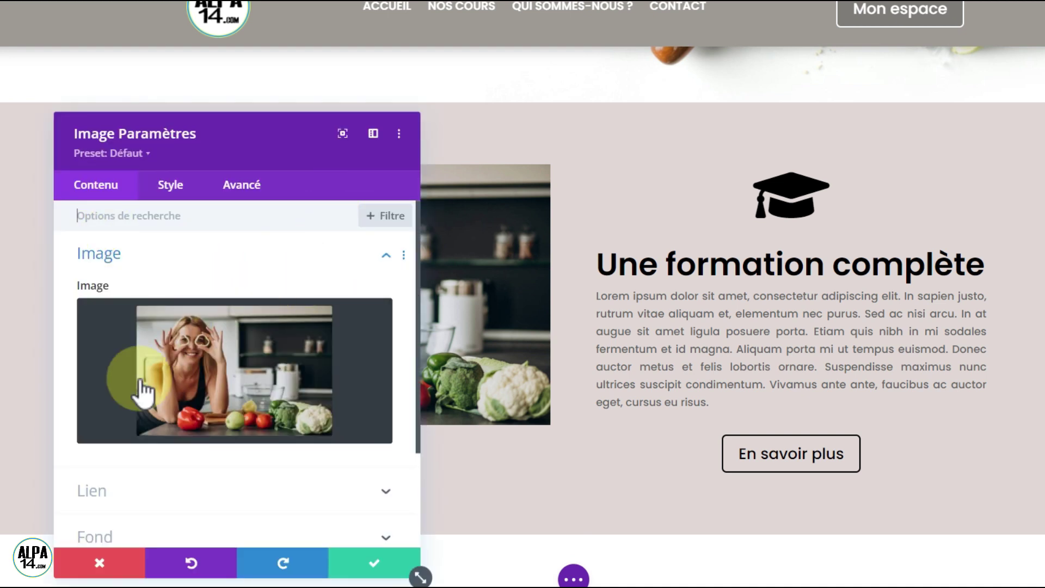
pyautogui.click(352, 563)
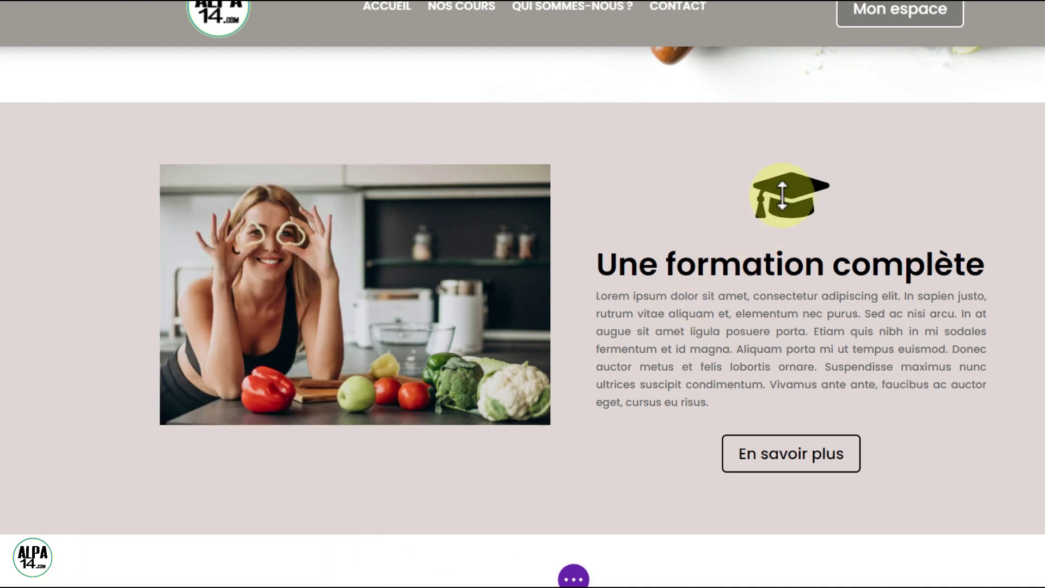
# - Inspect the title and body text content of the "Une formation complète" Résumé module
pyautogui.moveTo(790, 235)
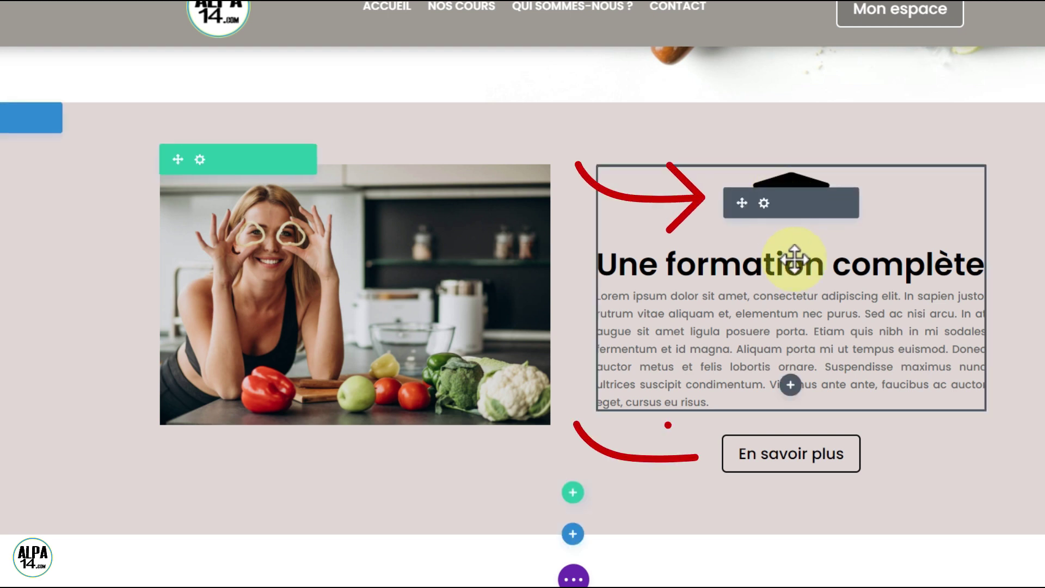
pyautogui.click(765, 204)
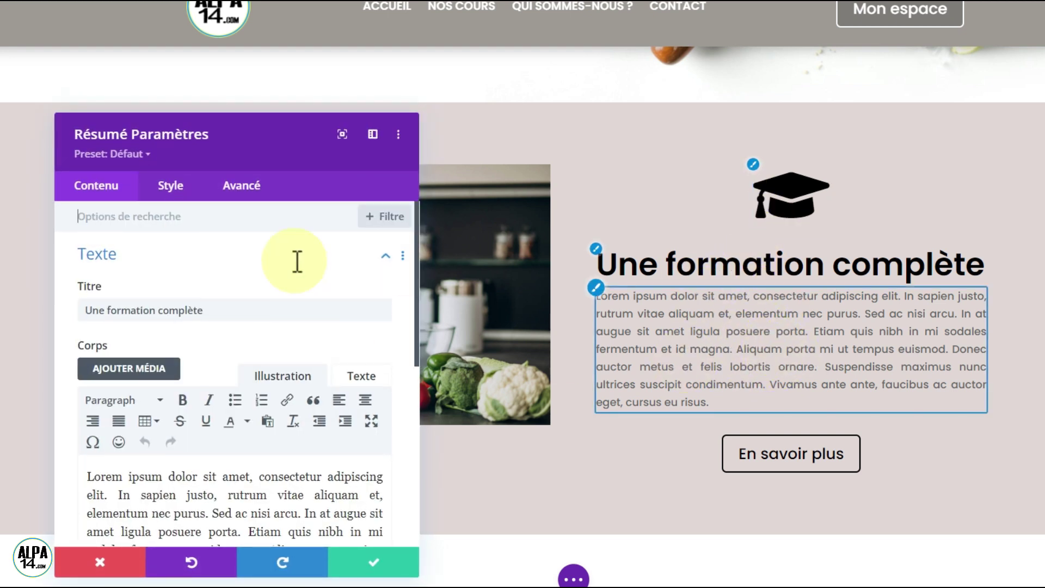
pyautogui.moveTo(305, 121); pyautogui.dragTo(310, 63)
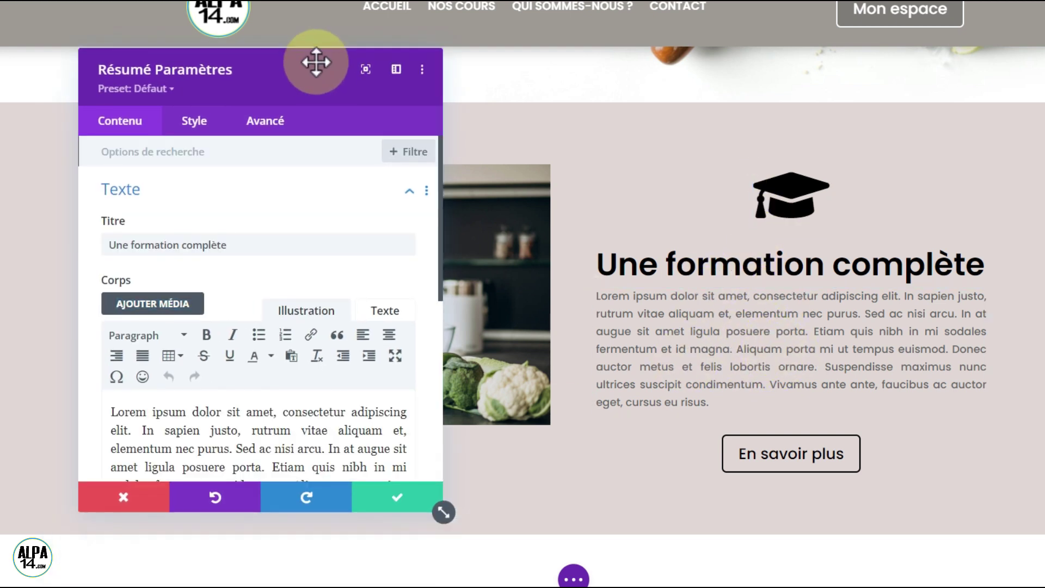
pyautogui.click(112, 137)
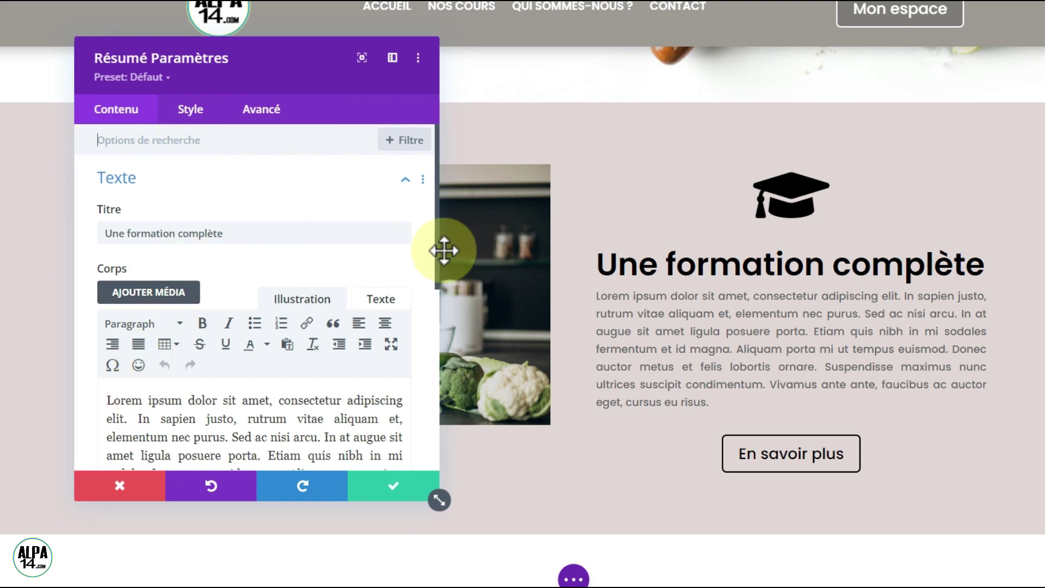
pyautogui.moveTo(437, 254); pyautogui.dragTo(429, 390)
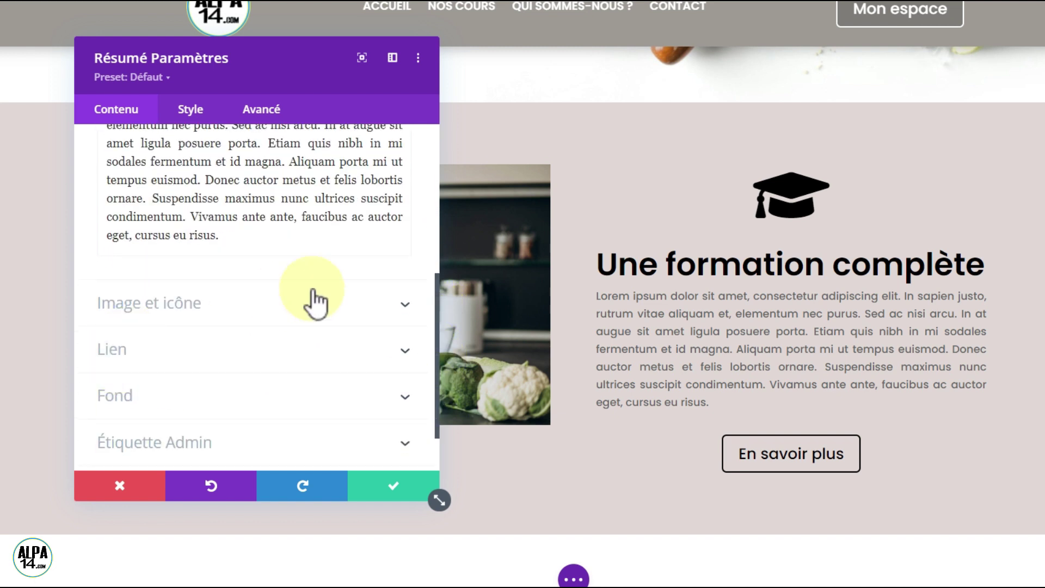
# - Browse the available icons in the Résumé module's image and icon settings
pyautogui.click(403, 308)
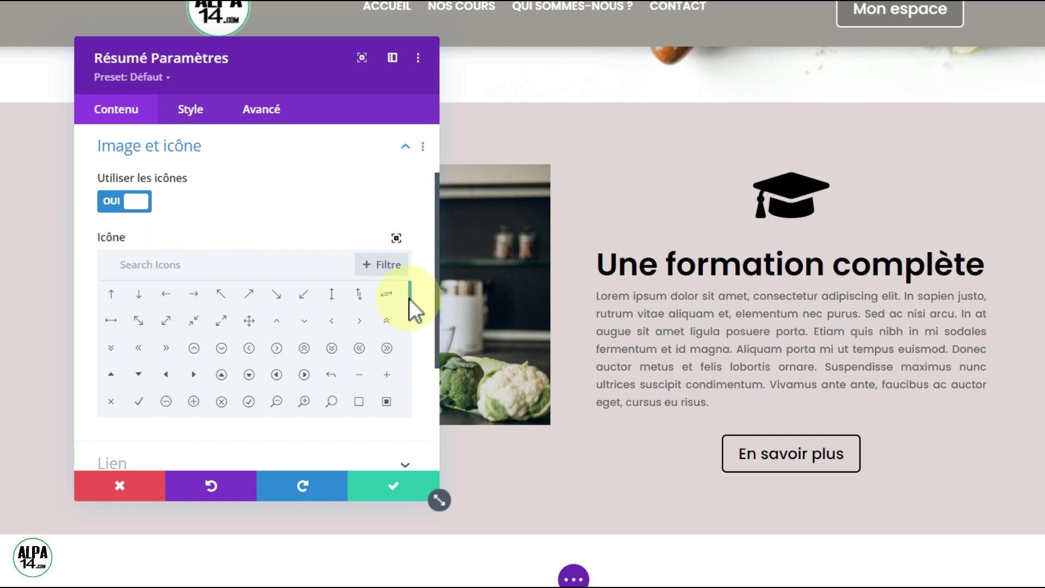
pyautogui.scroll(-4, 411, 306)
pyautogui.scroll(-5, 399, 382)
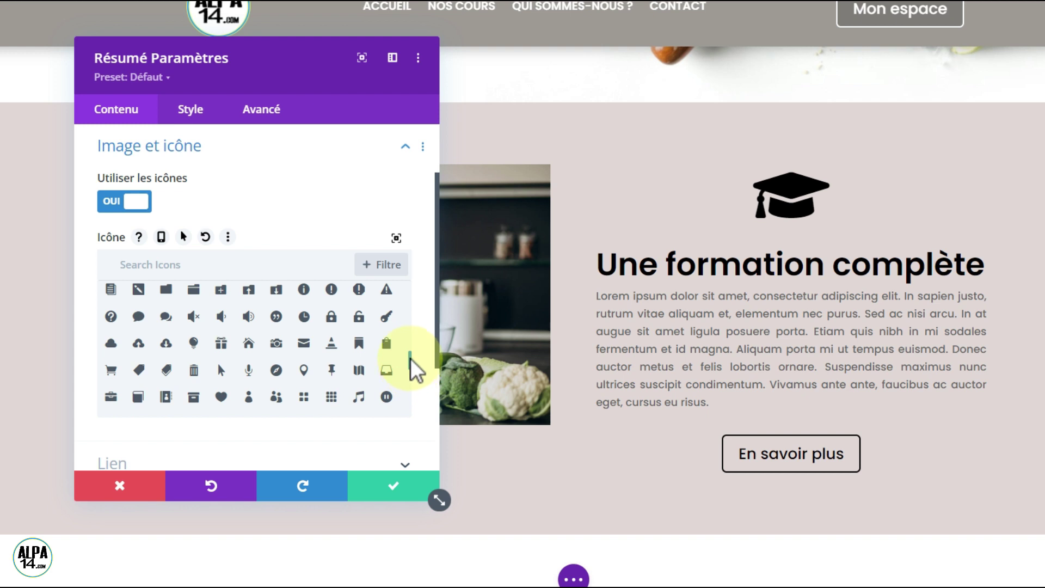
pyautogui.scroll(-5, 409, 375)
pyautogui.scroll(-5, 405, 393)
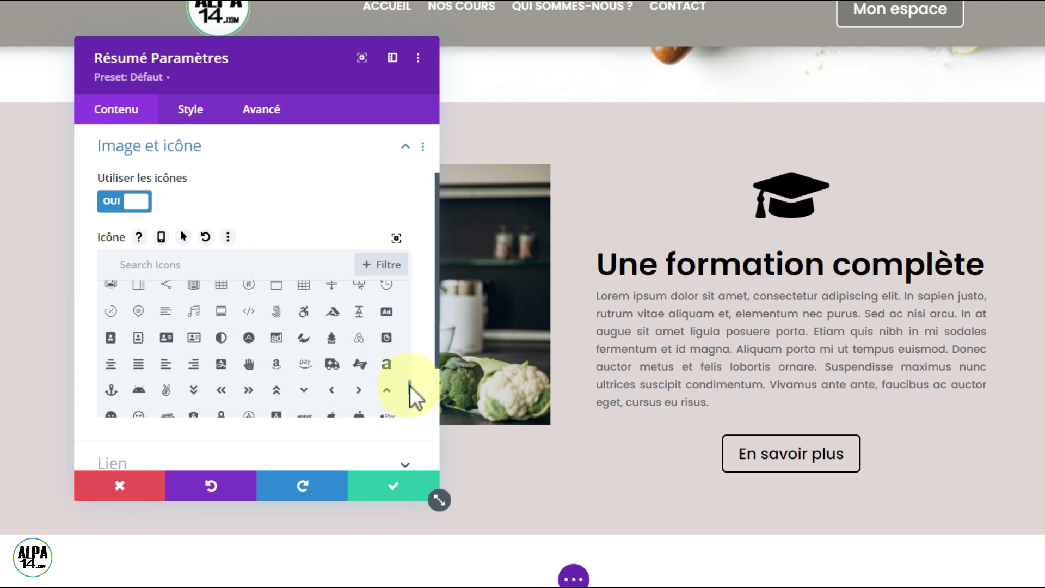
pyautogui.scroll(-5, 408, 396)
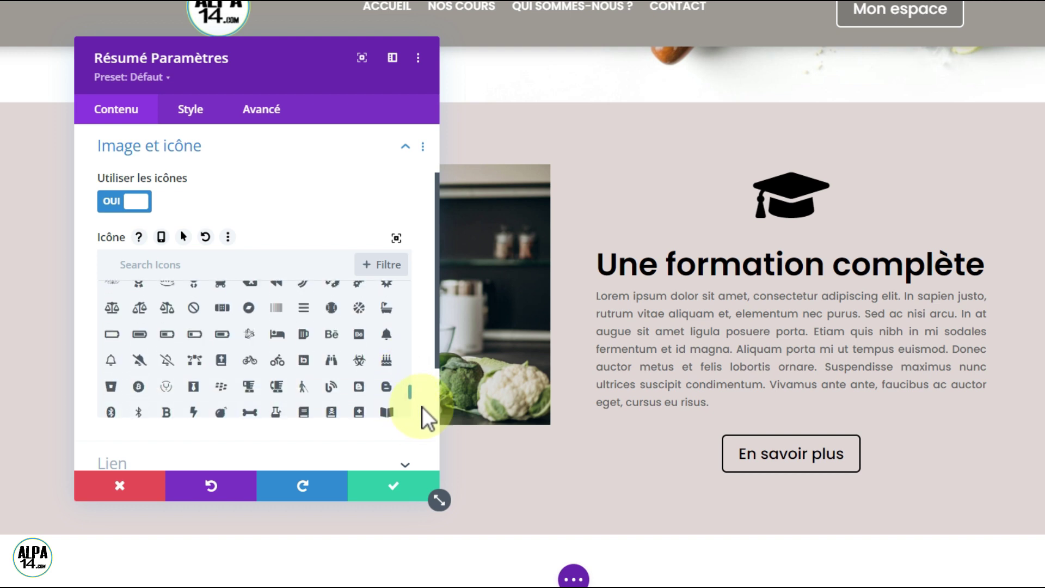
pyautogui.moveTo(437, 366); pyautogui.dragTo(453, 296)
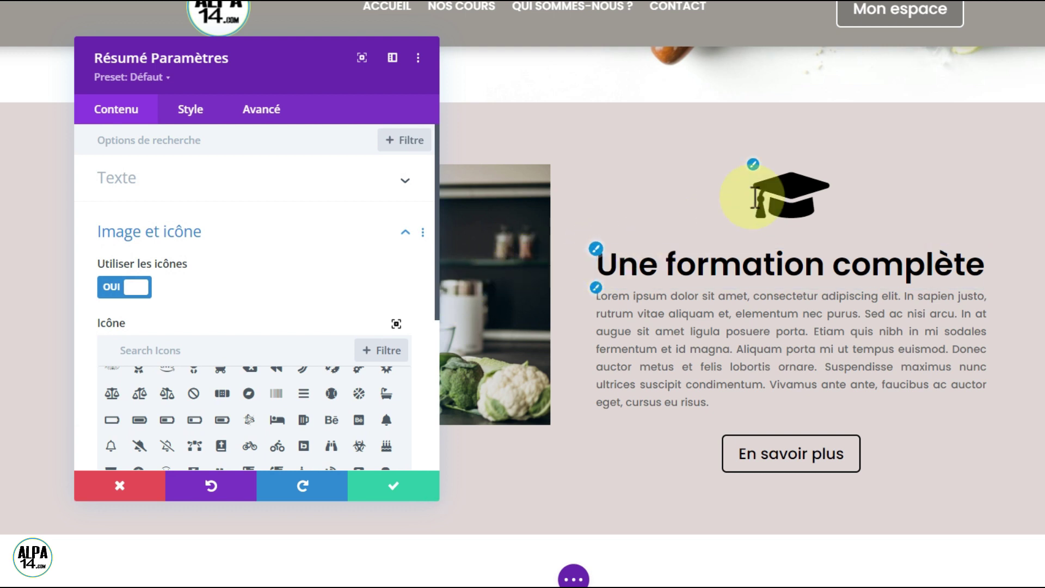
# - Inspect the graduation cap icon's style settings: colour, background colour, placement, width and alignment
pyautogui.click(755, 164)
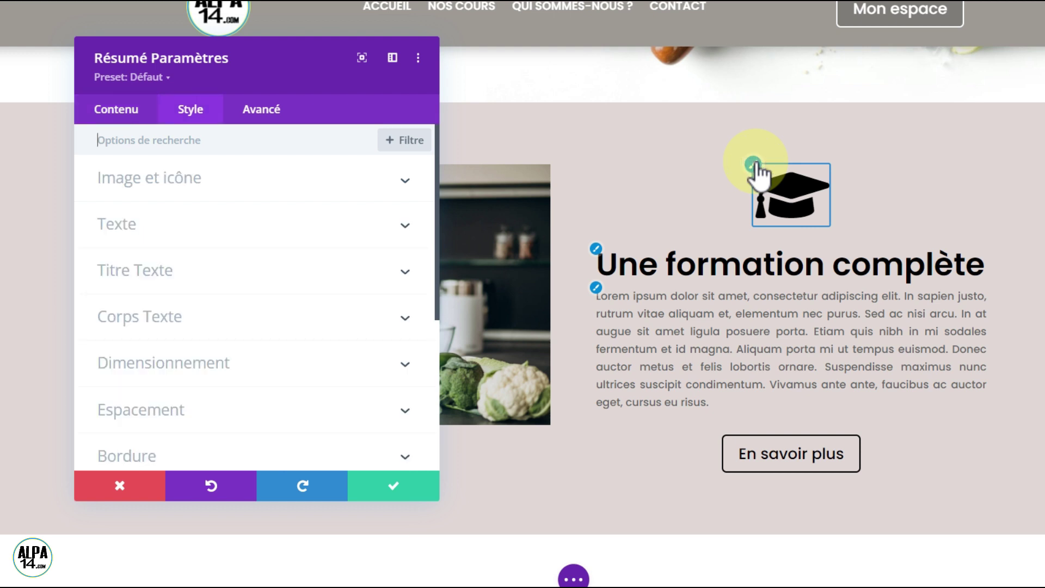
pyautogui.click(371, 188)
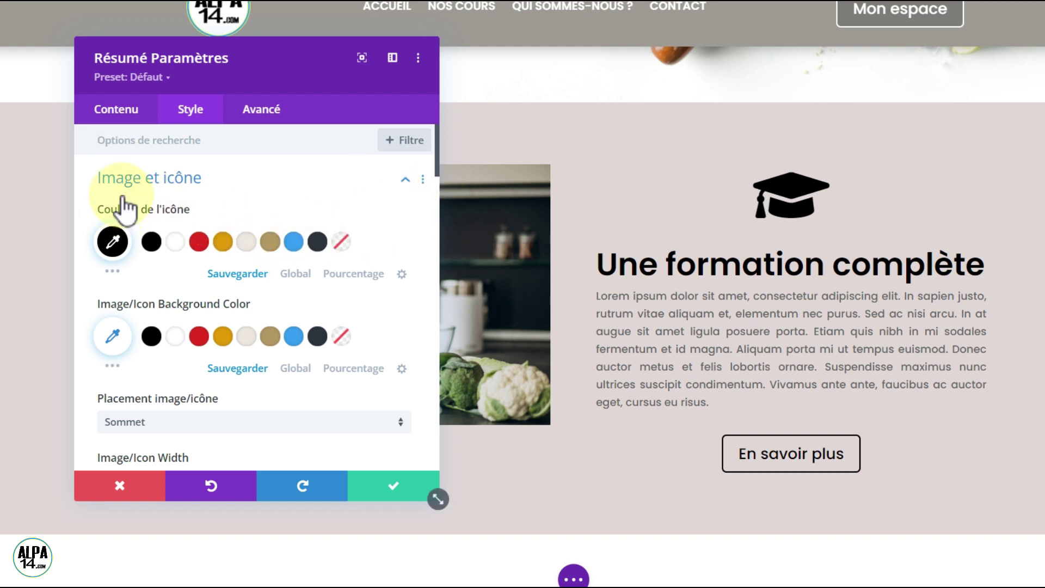
pyautogui.click(144, 245)
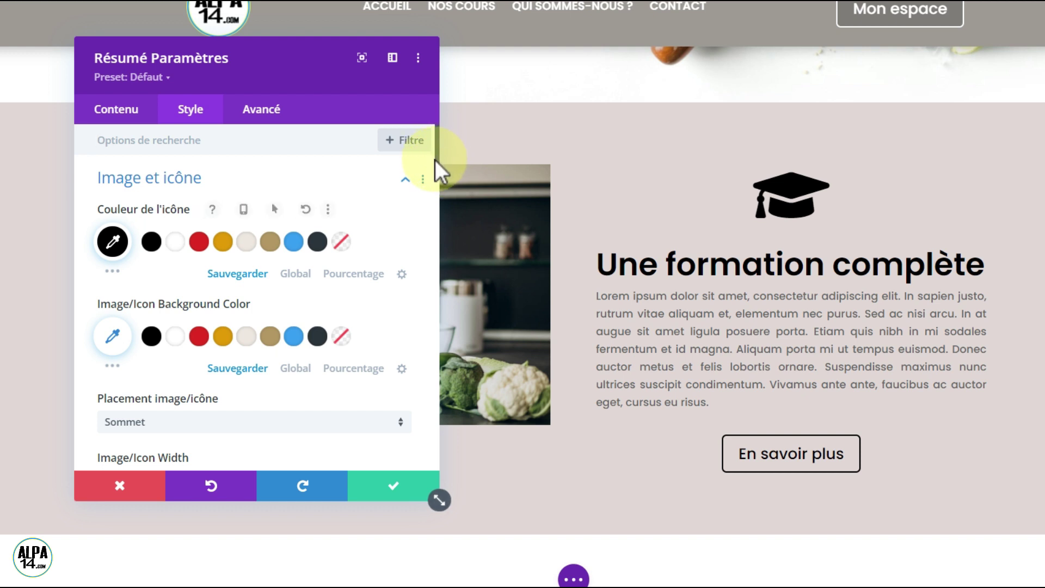
pyautogui.moveTo(435, 168); pyautogui.dragTo(438, 183)
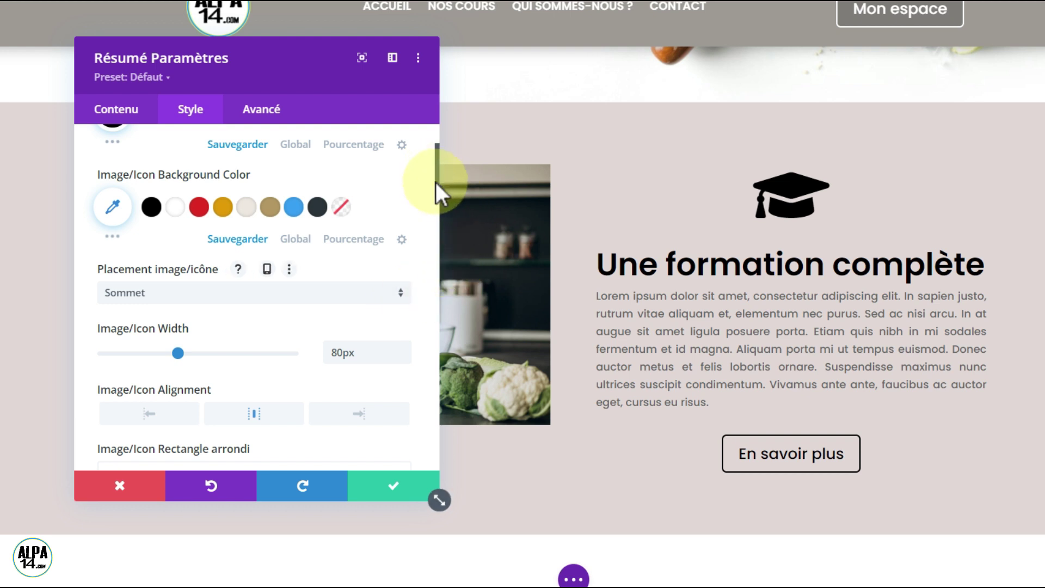
pyautogui.scroll(-1, 436, 188)
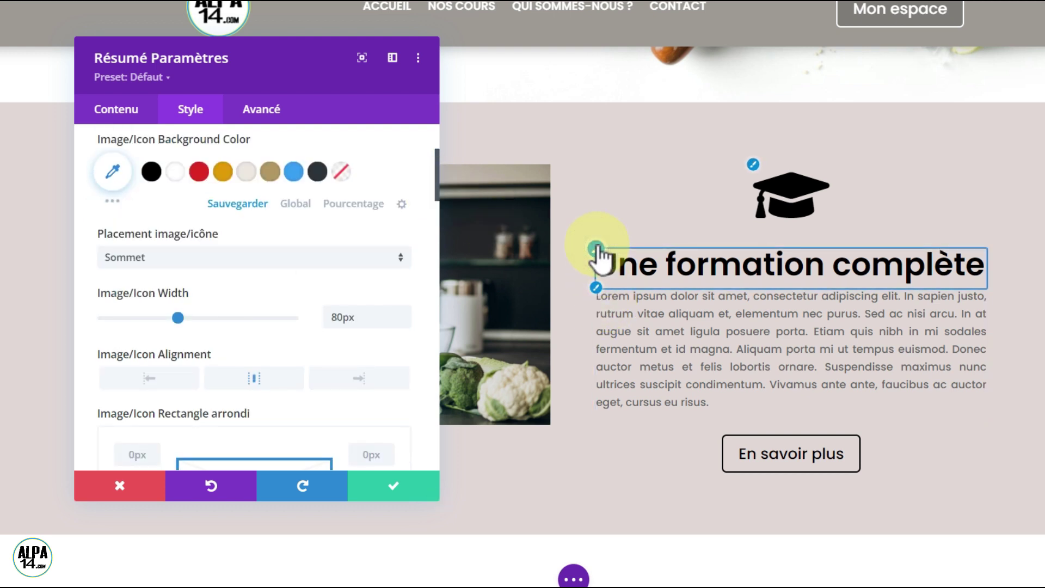
# - Inspect the Résumé module's title and body text styling, including font, colour and size, and save the module
pyautogui.click(596, 251)
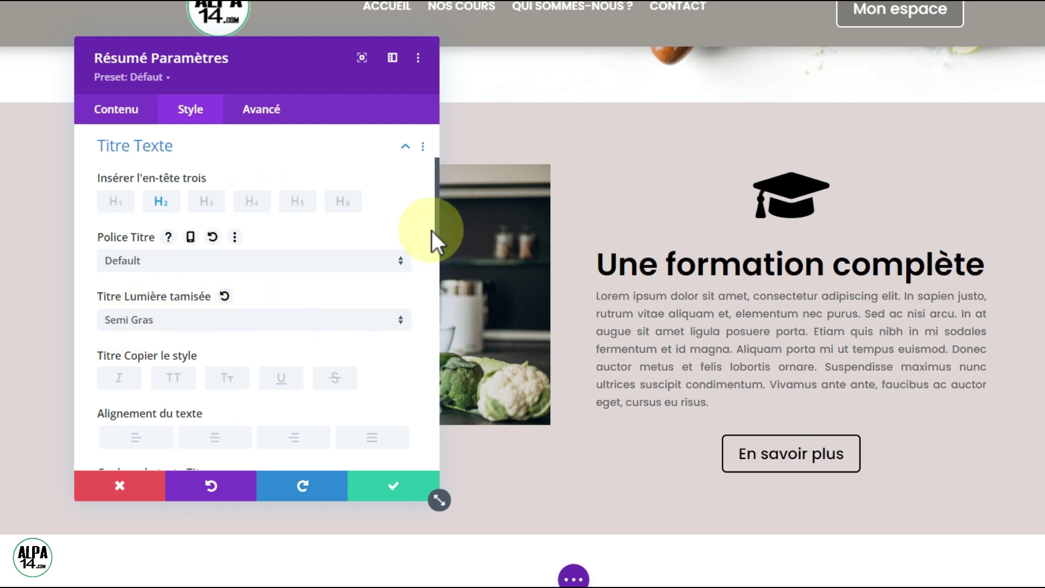
pyautogui.moveTo(436, 232); pyautogui.dragTo(433, 277)
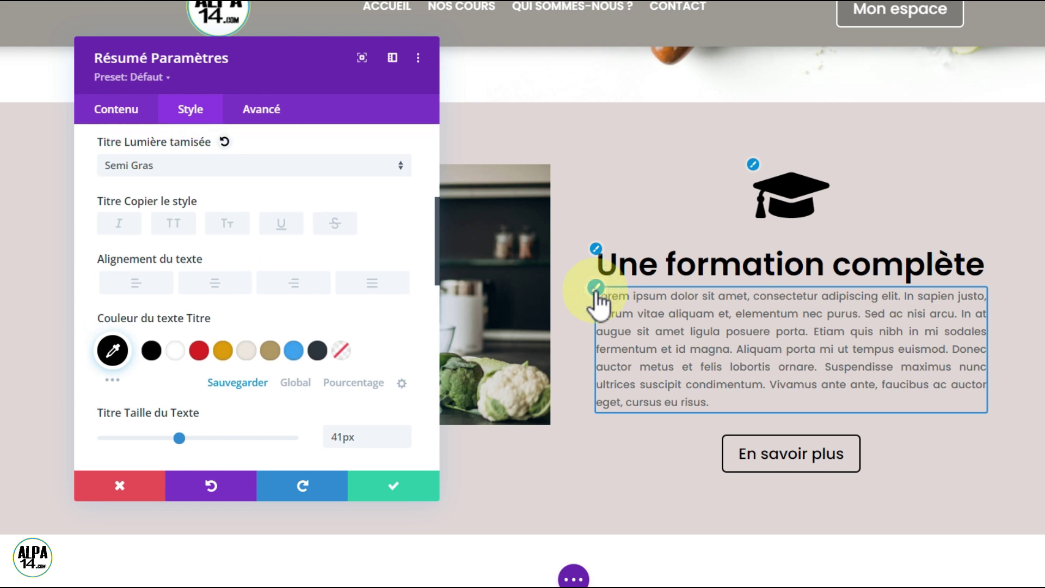
pyautogui.click(597, 292)
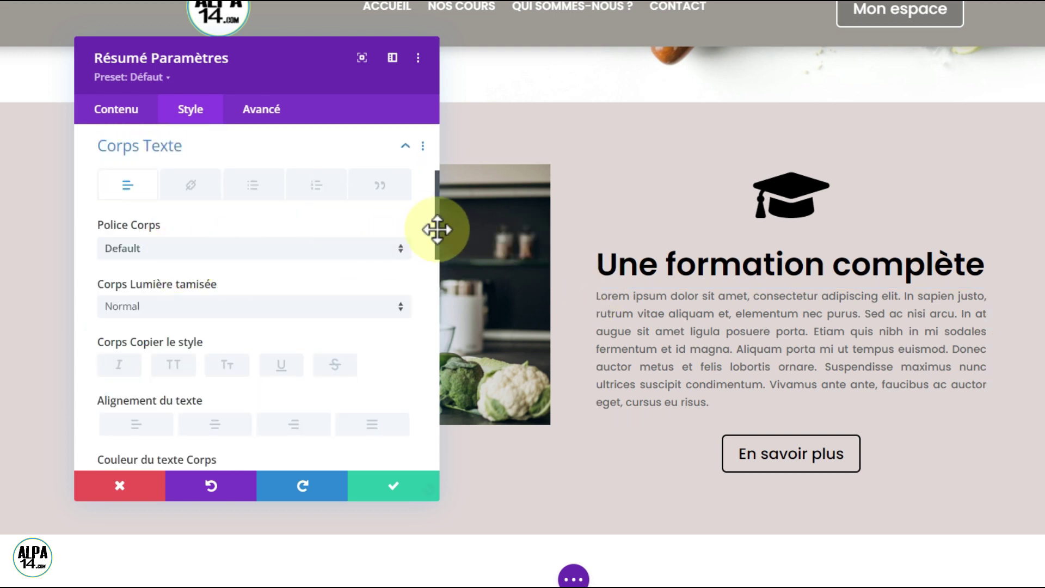
pyautogui.moveTo(435, 236); pyautogui.dragTo(427, 276)
pyautogui.scroll(-1, 373, 315)
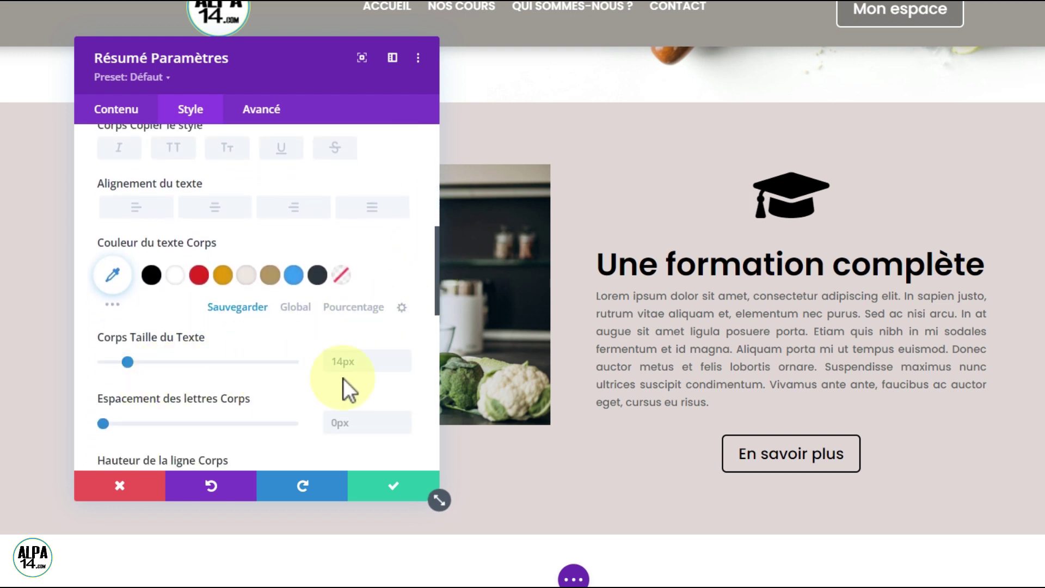
pyautogui.click(397, 490)
pyautogui.click(398, 491)
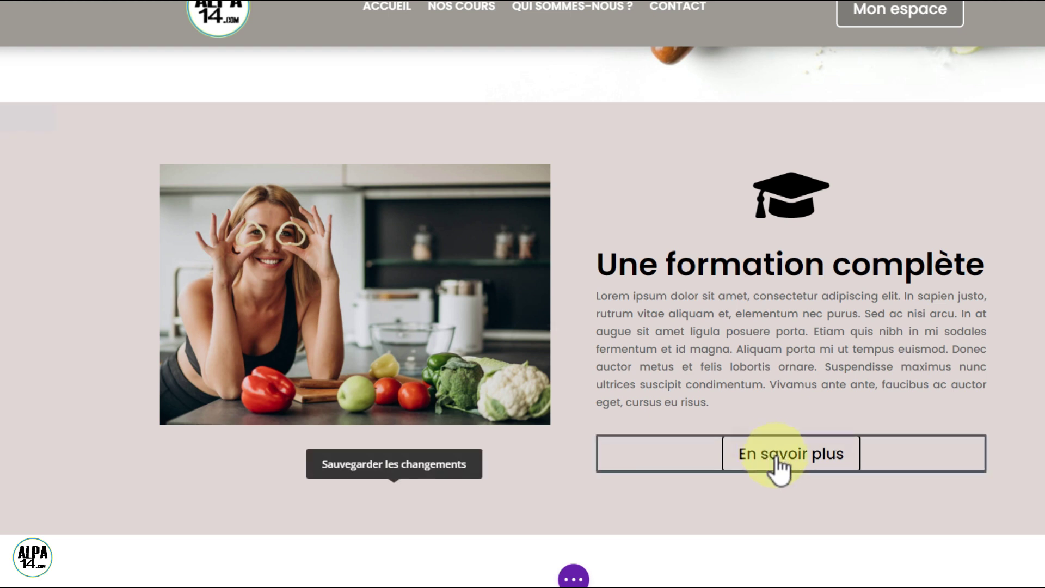
# - Inspect the text and link settings of the "En savoir plus" button
pyautogui.moveTo(728, 457)
pyautogui.click(765, 443)
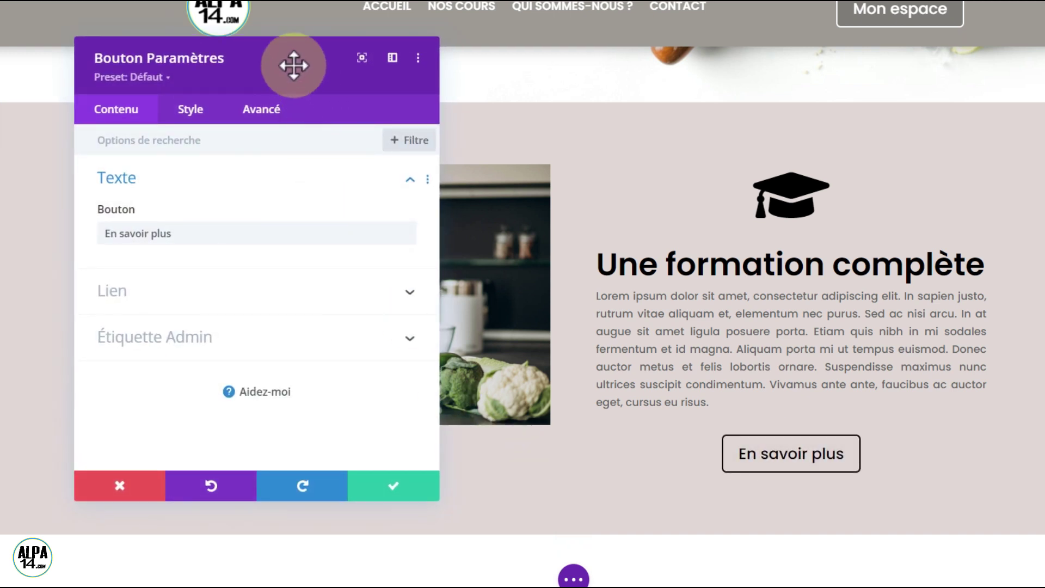
pyautogui.moveTo(280, 49); pyautogui.dragTo(380, 65)
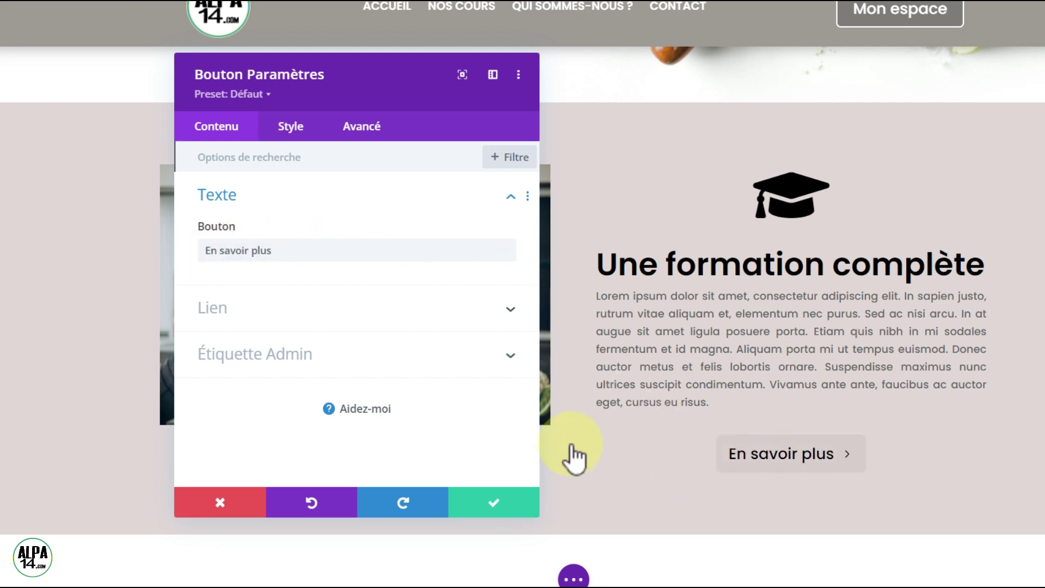
pyautogui.click(508, 307)
pyautogui.click(213, 283)
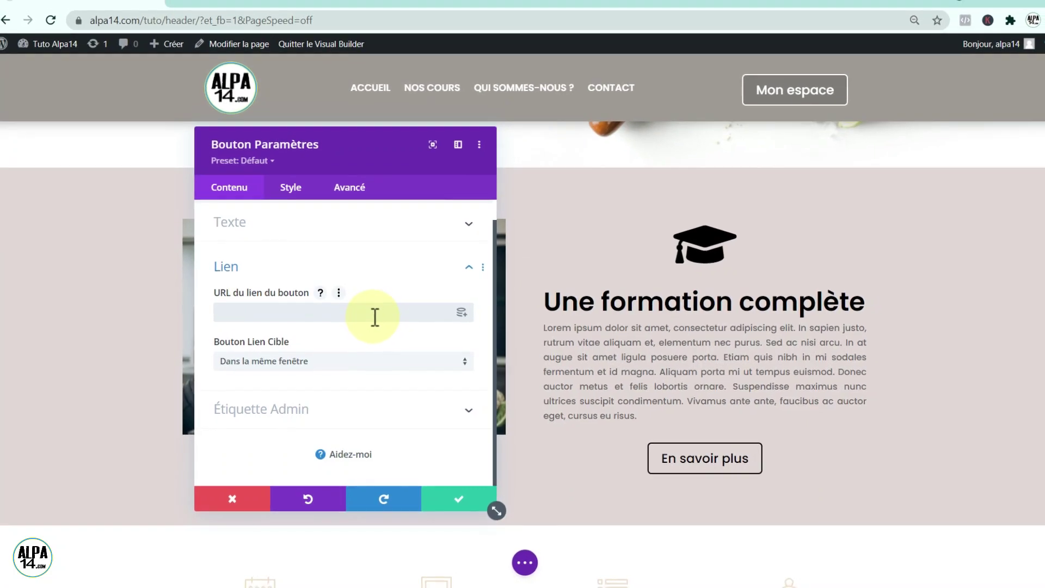
pyautogui.moveTo(367, 137); pyautogui.dragTo(366, 167)
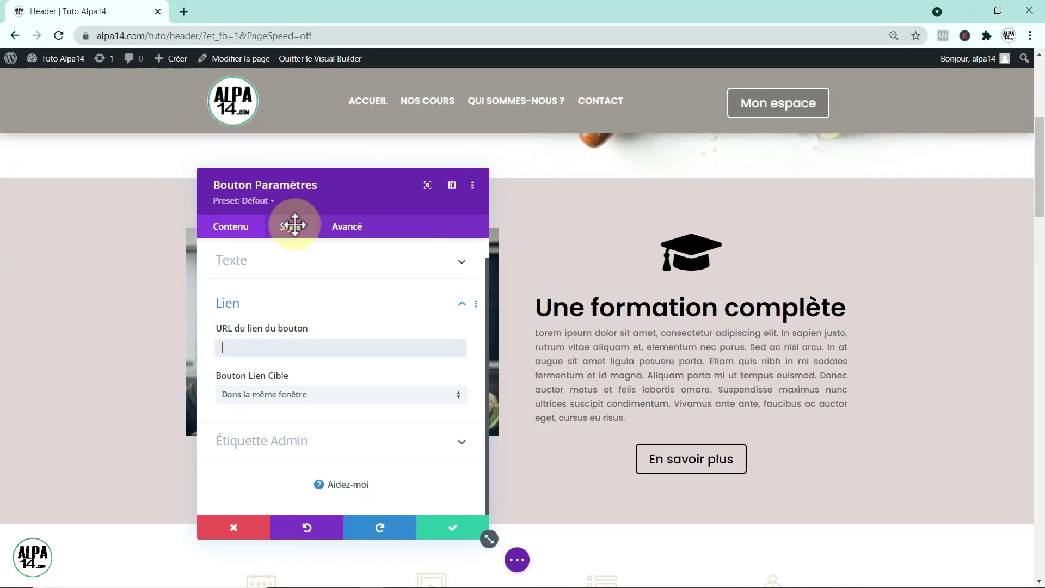
# - Inspect the alignment setting in the "En savoir plus" button's style options
pyautogui.click(290, 227)
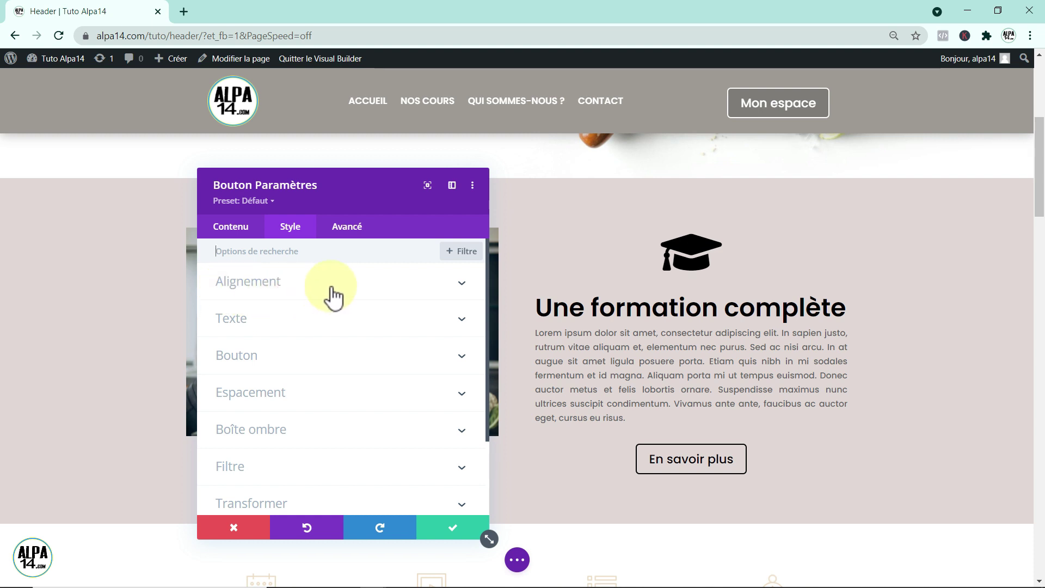
pyautogui.click(453, 282)
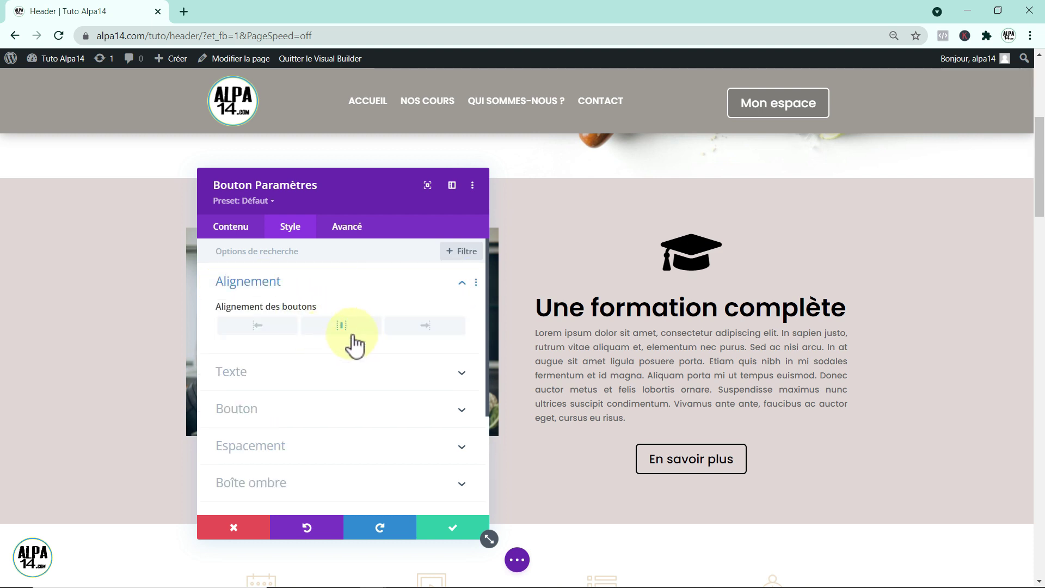
pyautogui.click(464, 283)
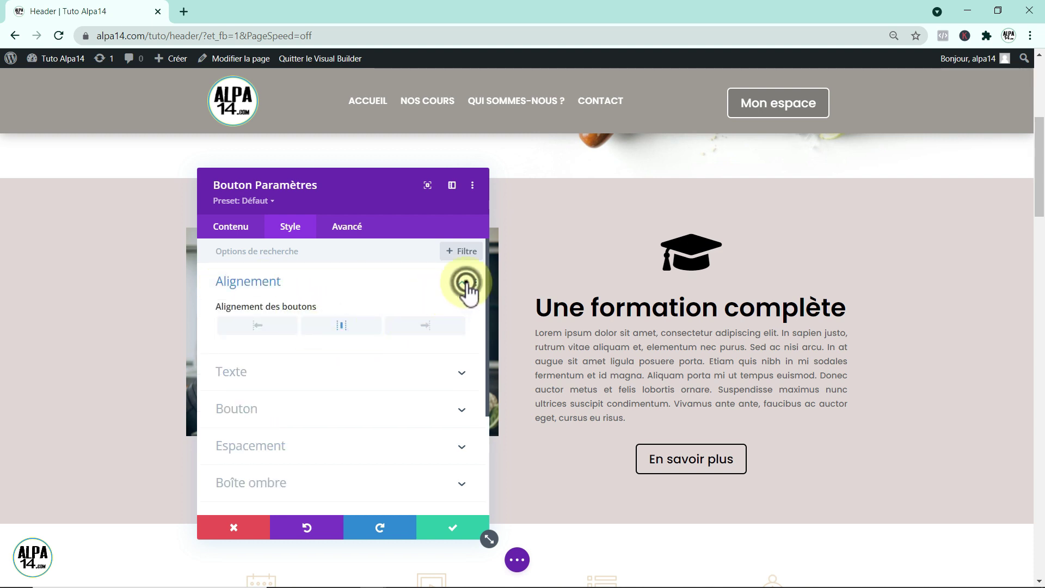
# - Inspect the "En savoir plus" button's text colour, custom style, text size and background options, and save the module
pyautogui.click(460, 320)
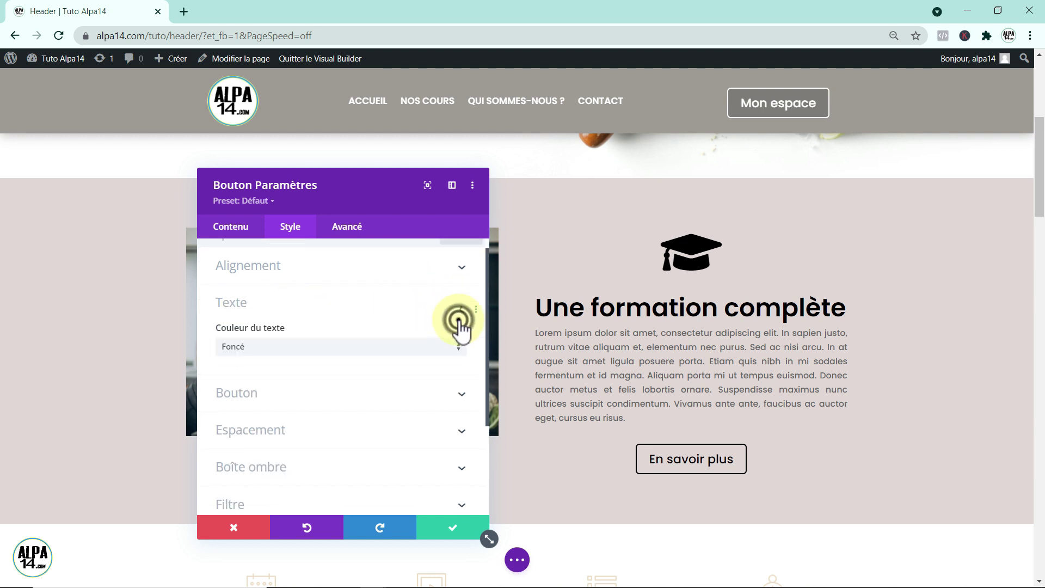
pyautogui.click(462, 257)
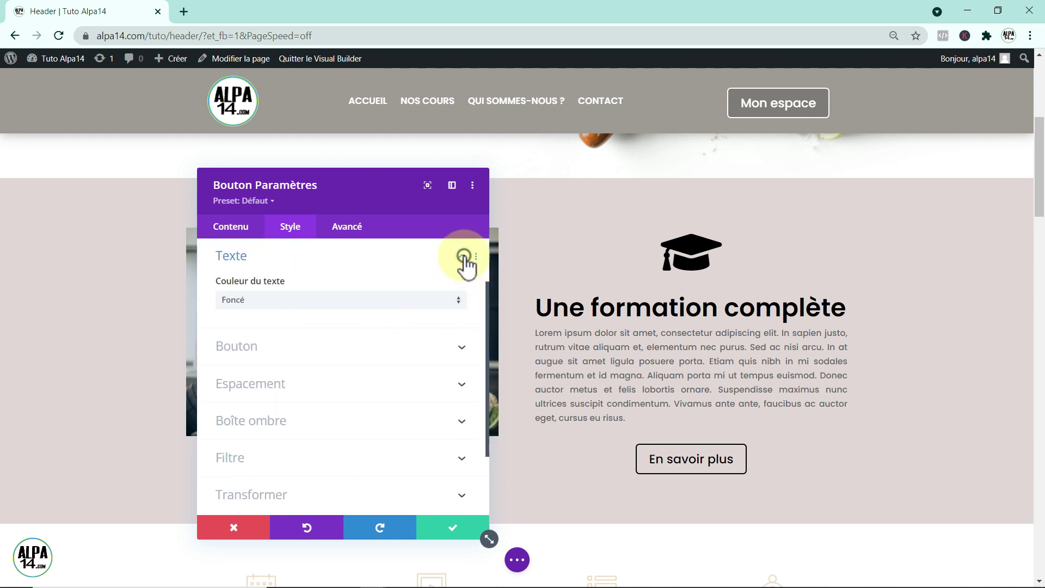
pyautogui.click(456, 286)
pyautogui.click(227, 314)
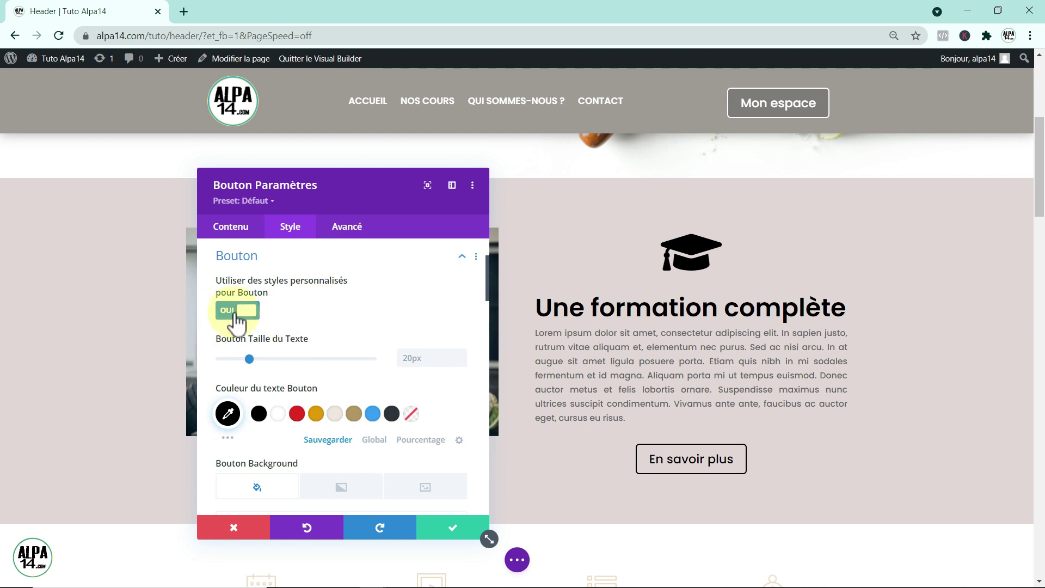
pyautogui.click(260, 409)
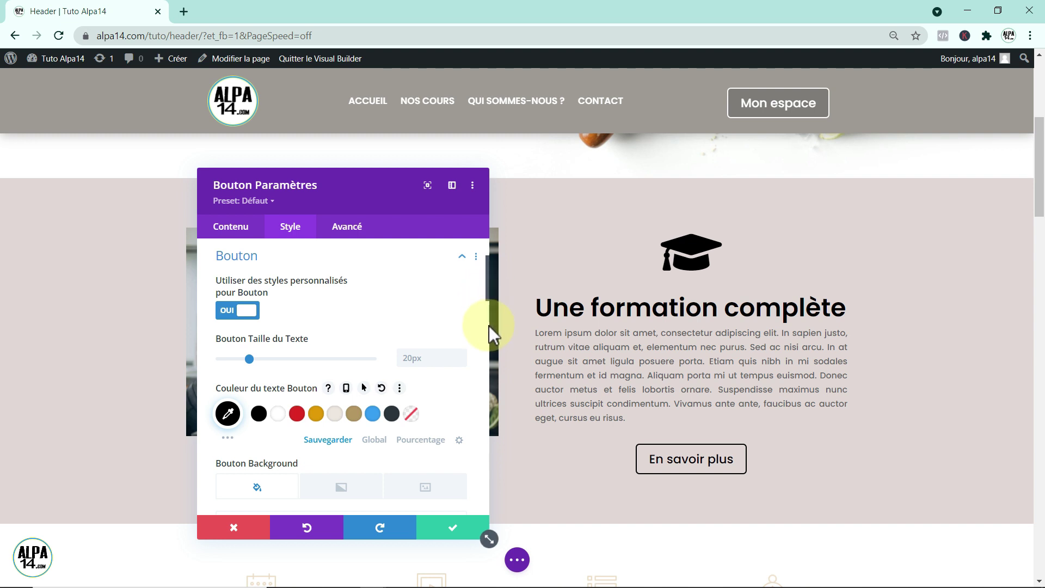
pyautogui.click(448, 528)
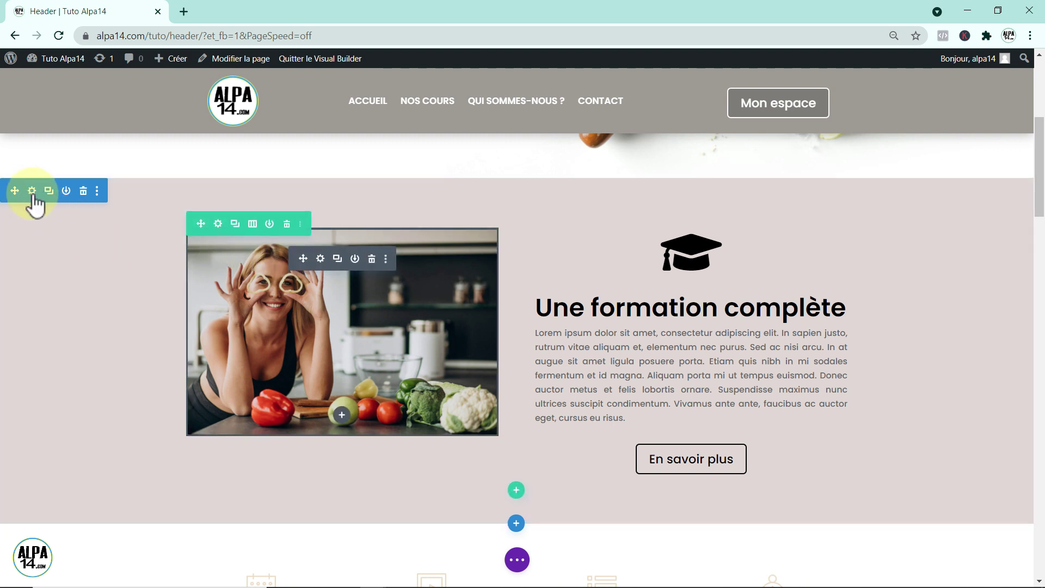
# - Set the "Une formation complète" section's inner margin (Marge interne) to 0px on all four sides and save the section
pyautogui.click(32, 192)
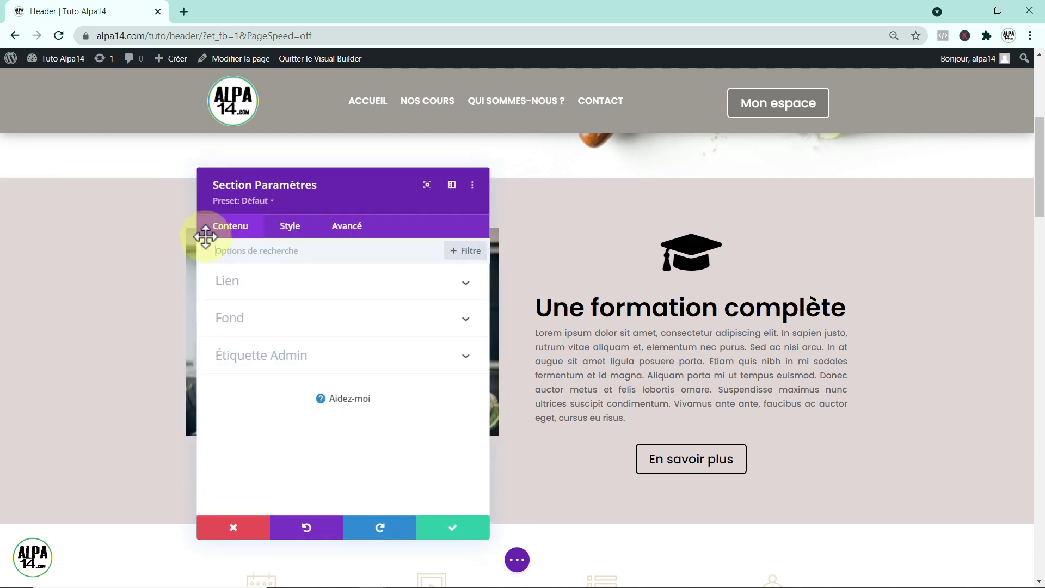
pyautogui.click(290, 228)
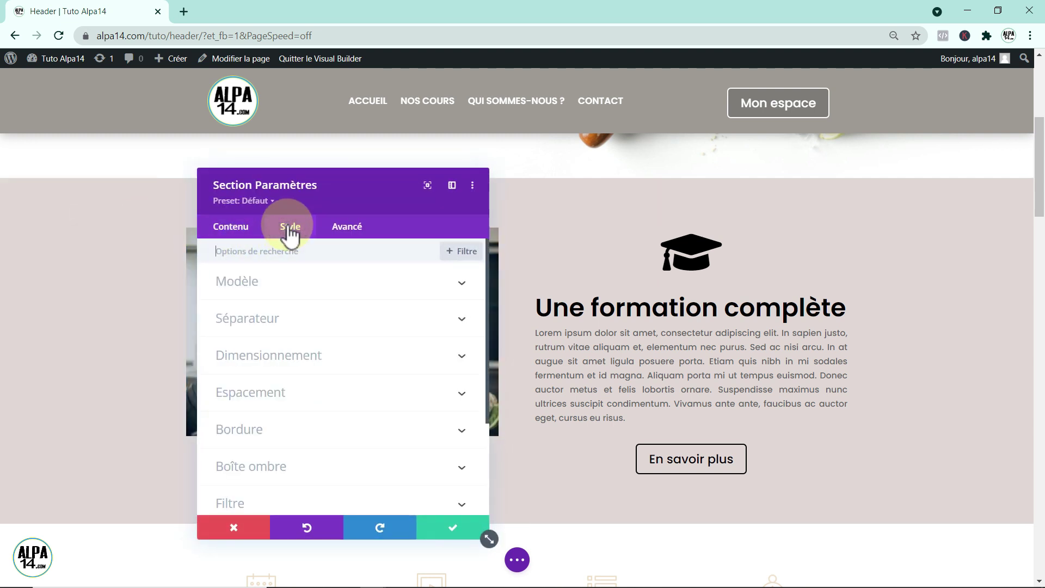
pyautogui.click(451, 393)
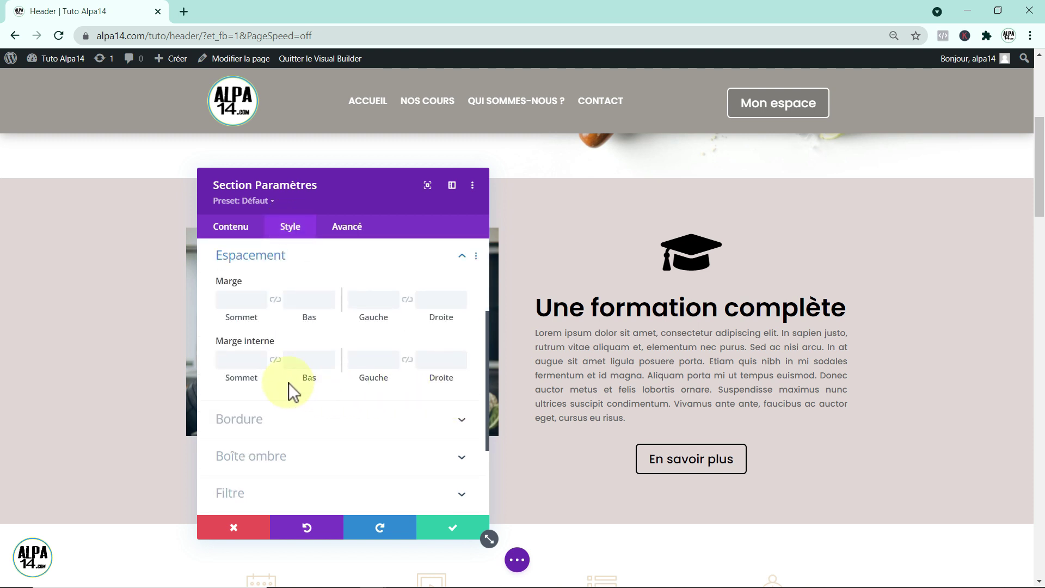
pyautogui.moveTo(326, 187); pyautogui.dragTo(634, 184)
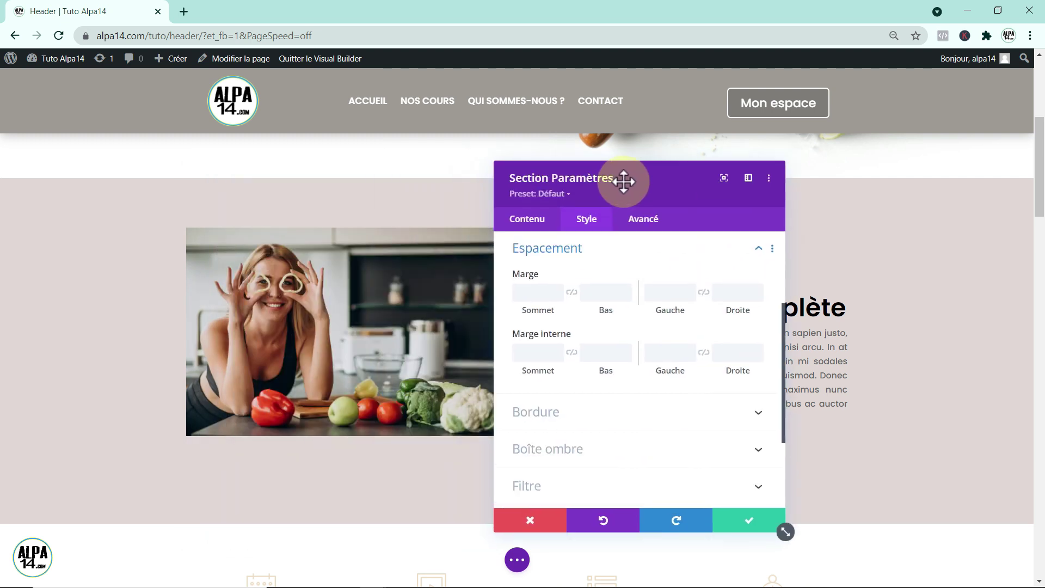
pyautogui.click(534, 352)
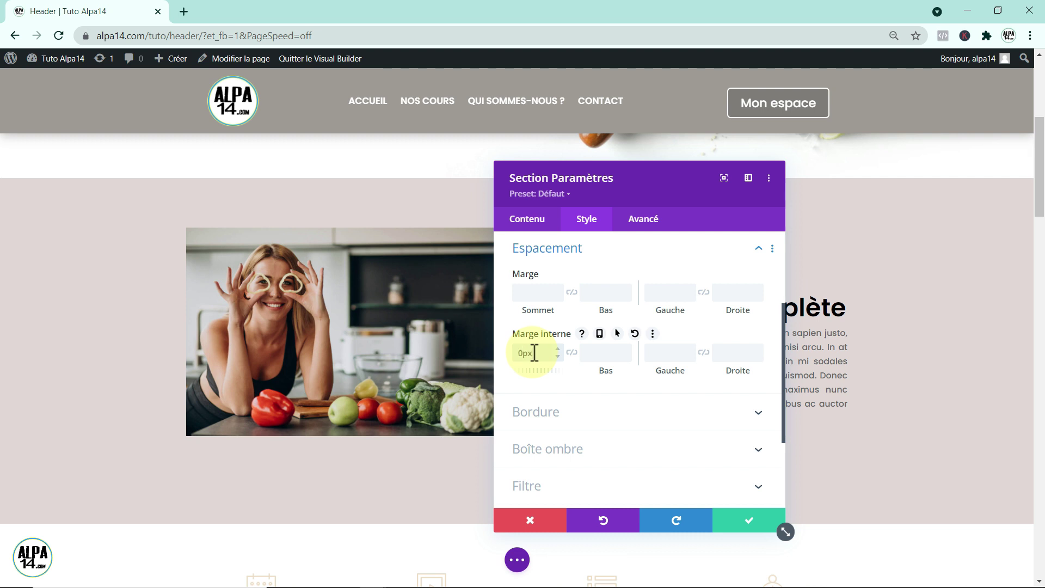
pyautogui.click(598, 355)
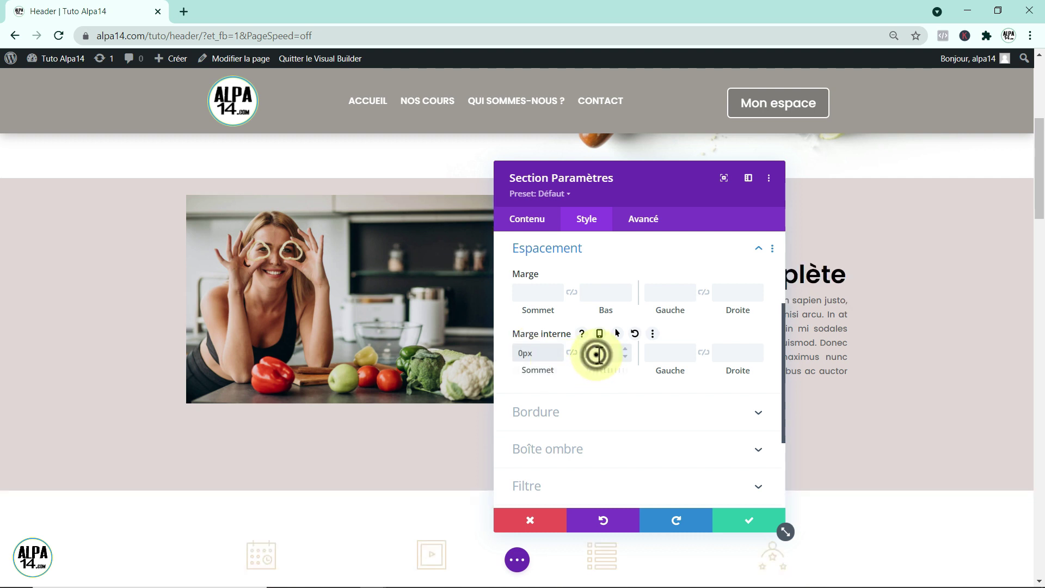
pyautogui.write('0px')
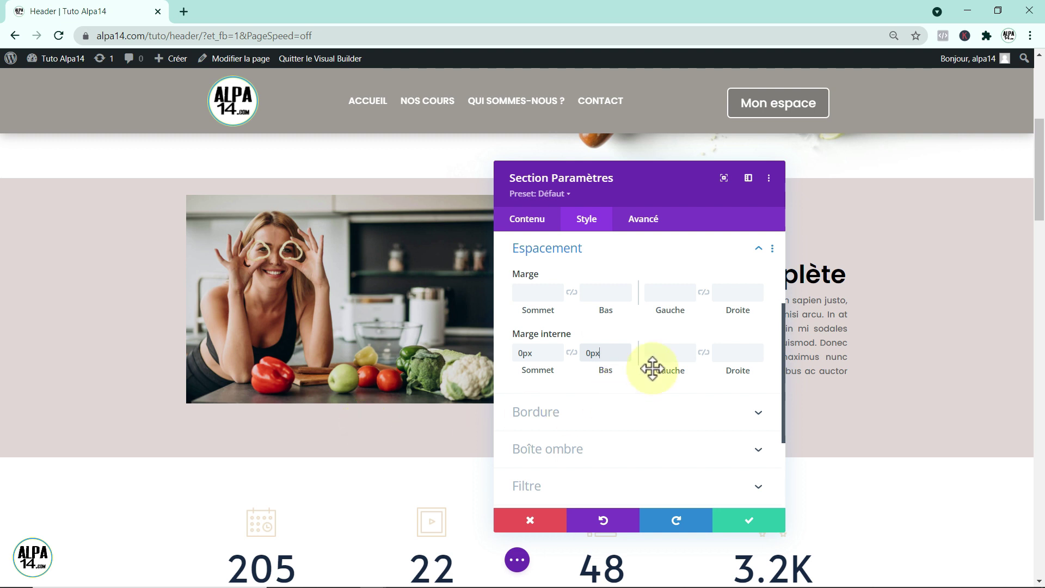
pyautogui.click(667, 353)
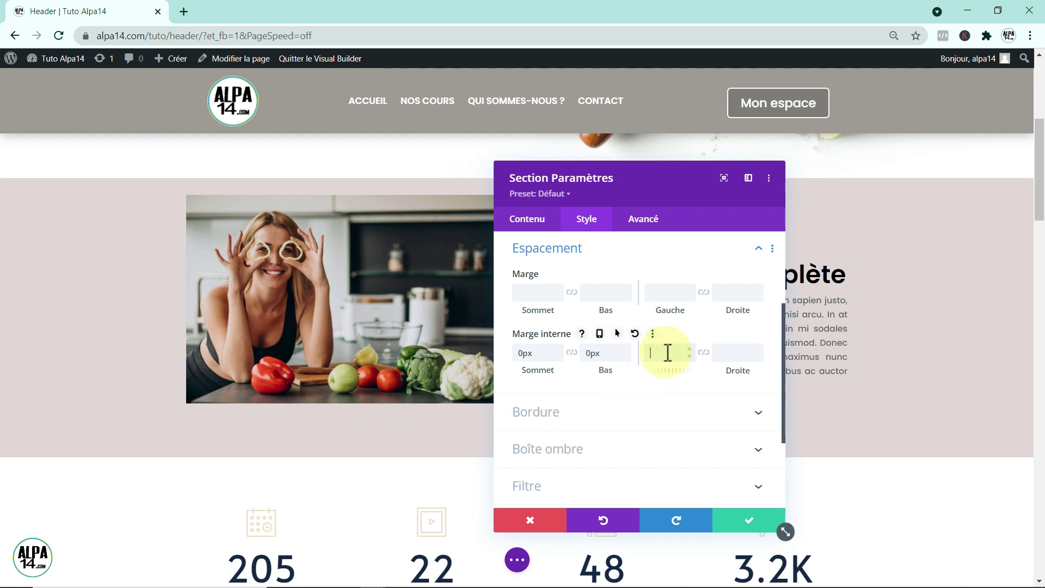
pyautogui.write('0px')
pyautogui.click(733, 357)
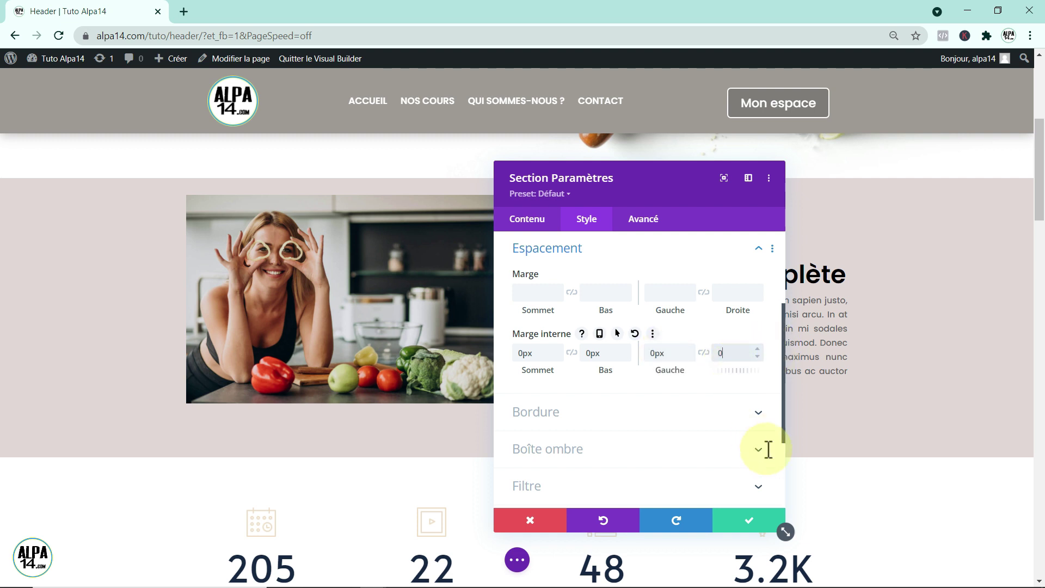
pyautogui.click(745, 518)
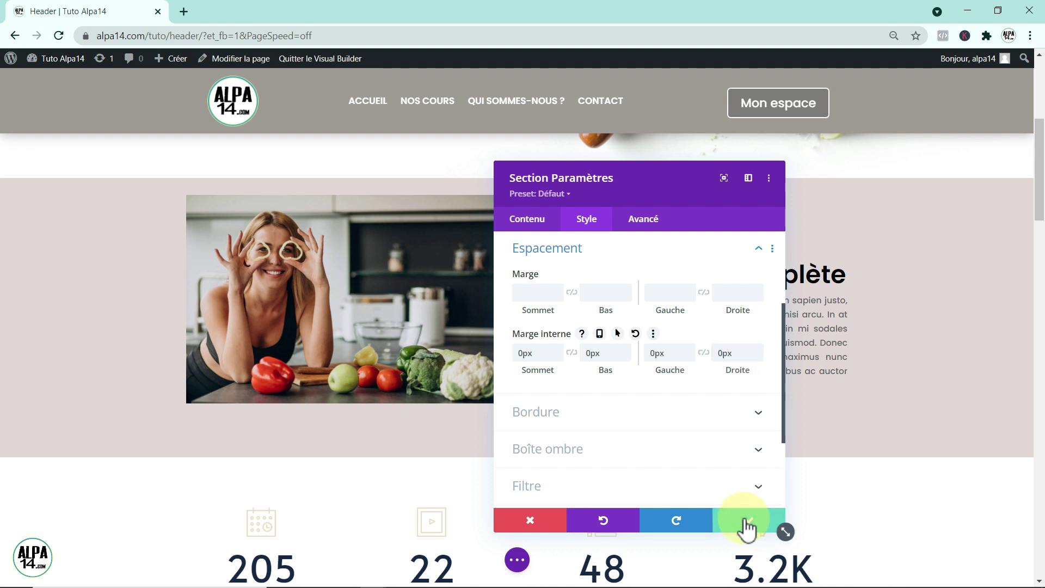
pyautogui.click(747, 523)
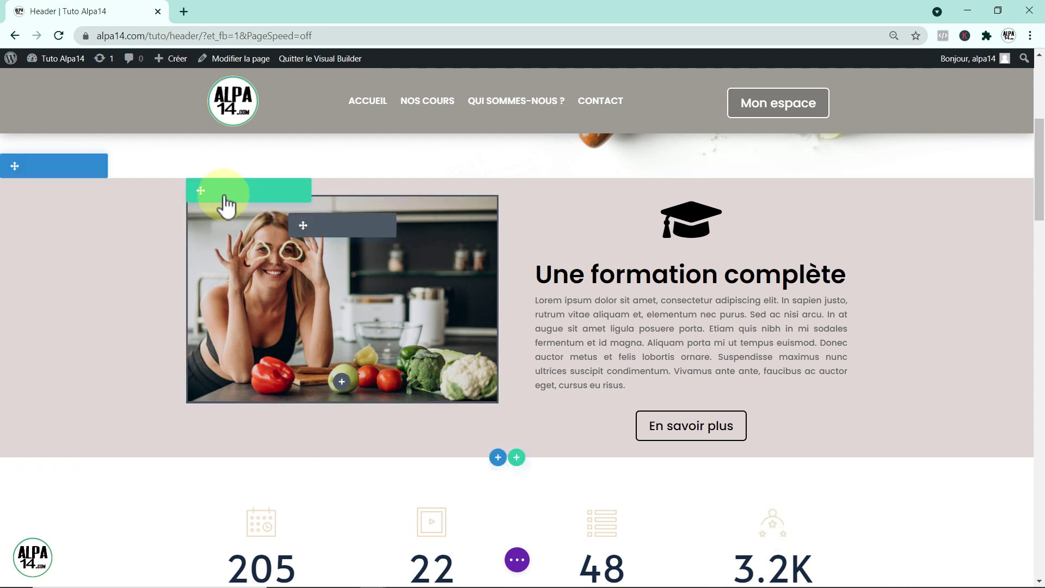
# - Enable a custom gutter width for the section's two-column row and set the column spacing to 1
pyautogui.moveTo(225, 206)
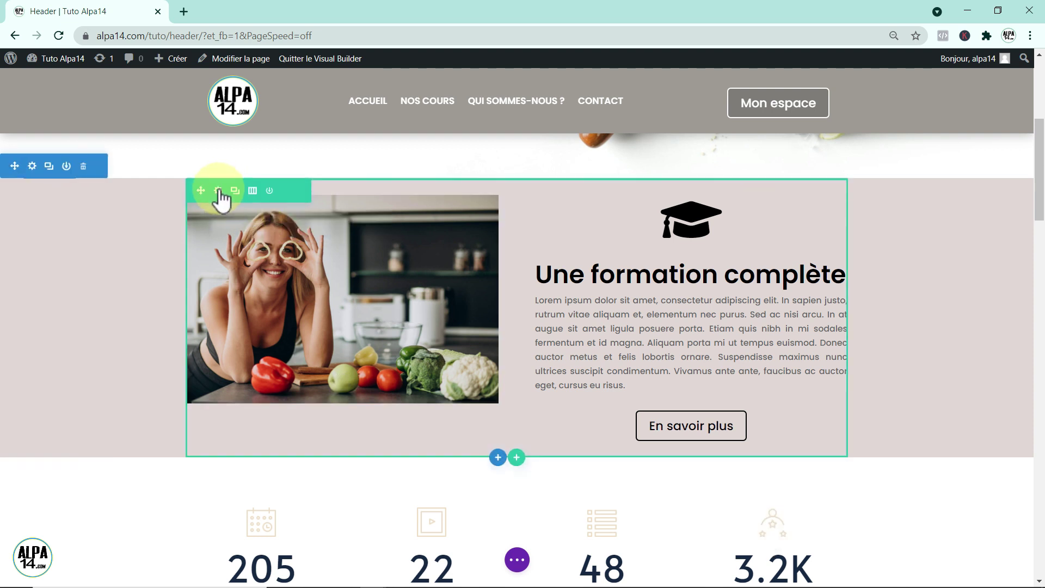
pyautogui.click(218, 190)
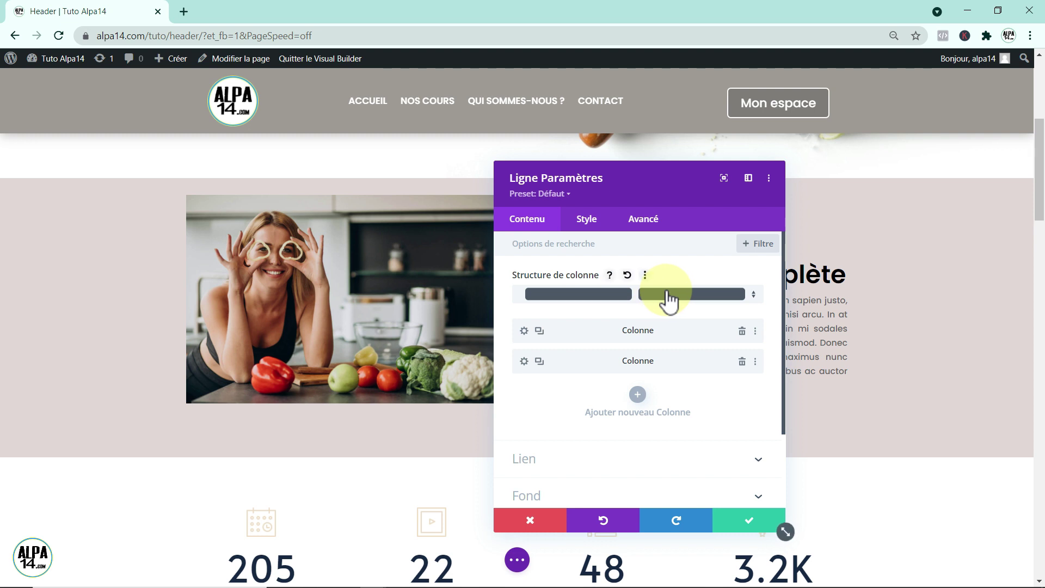
pyautogui.click(587, 219)
pyautogui.moveTo(639, 180); pyautogui.dragTo(737, 175)
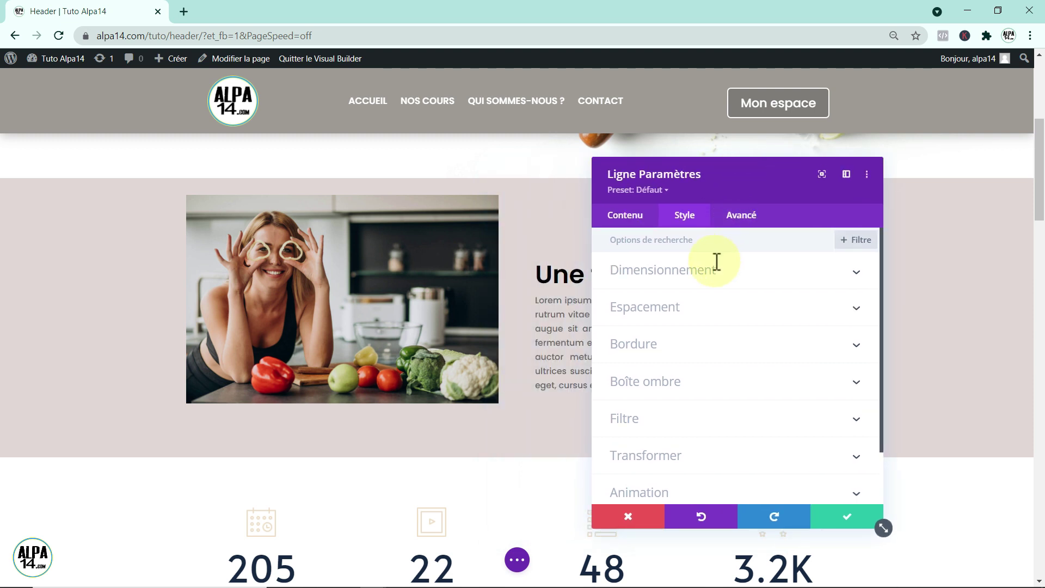
pyautogui.click(844, 283)
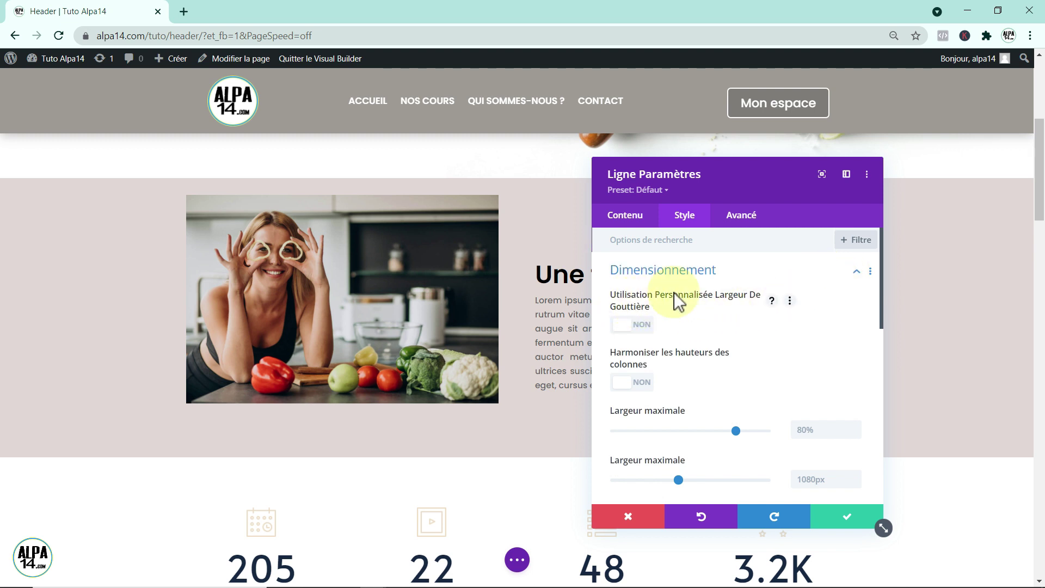
pyautogui.click(640, 326)
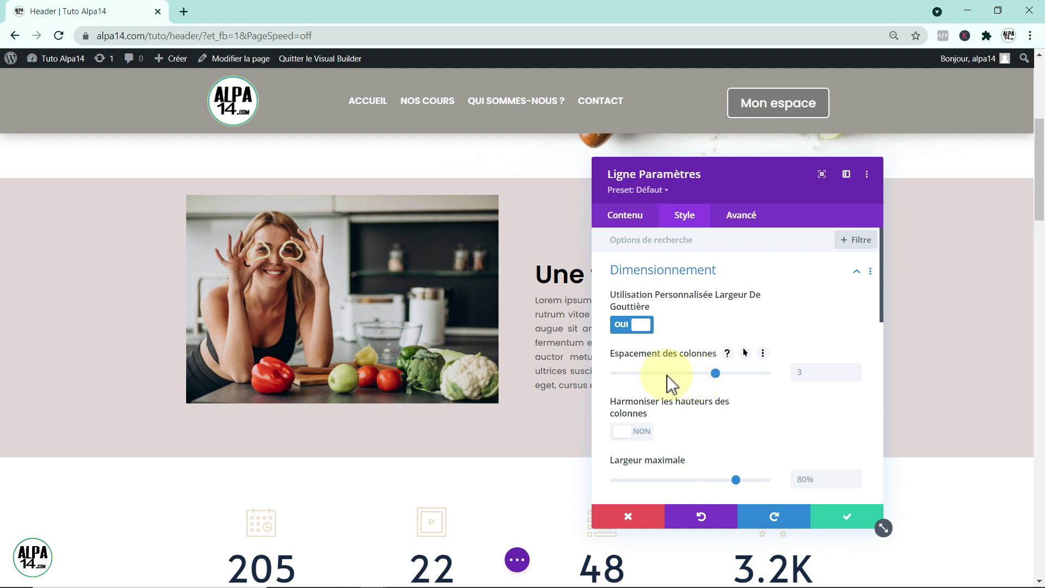
pyautogui.click(610, 379)
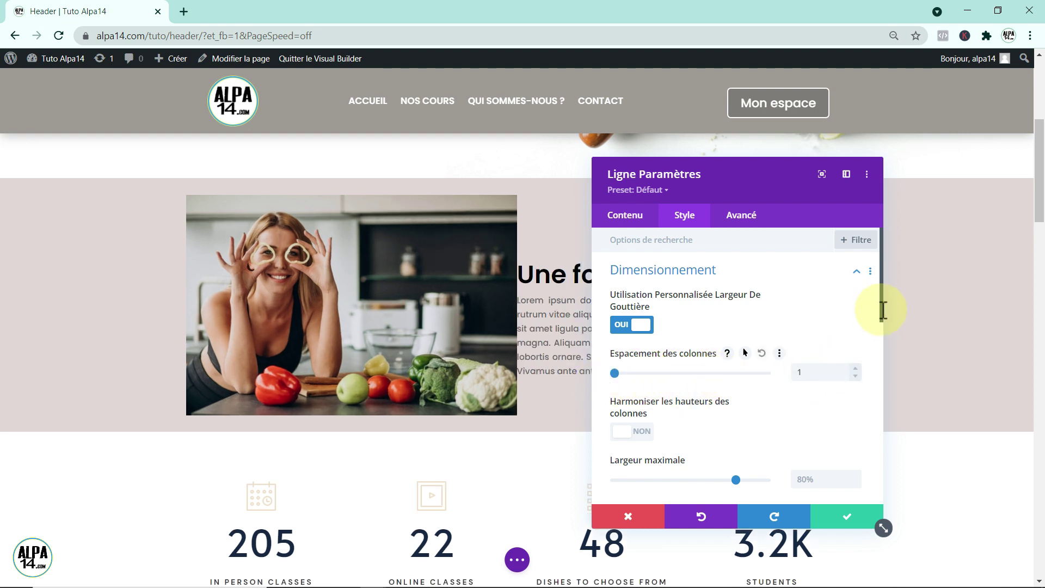
# - Enable equal column heights (Harmoniser les hauteurs des colonnes) for the row
pyautogui.moveTo(882, 313); pyautogui.dragTo(881, 334)
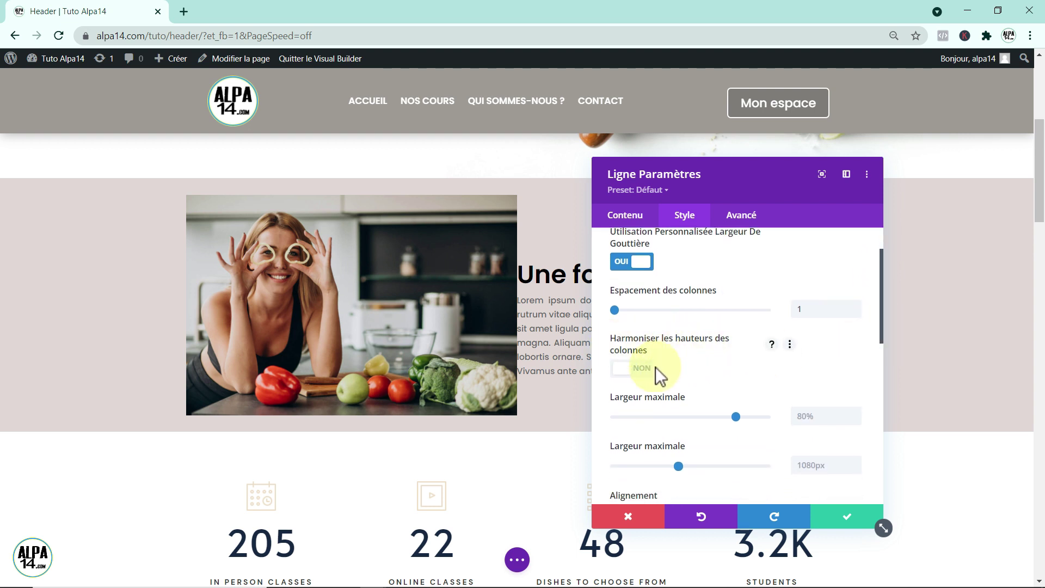
pyautogui.click(639, 371)
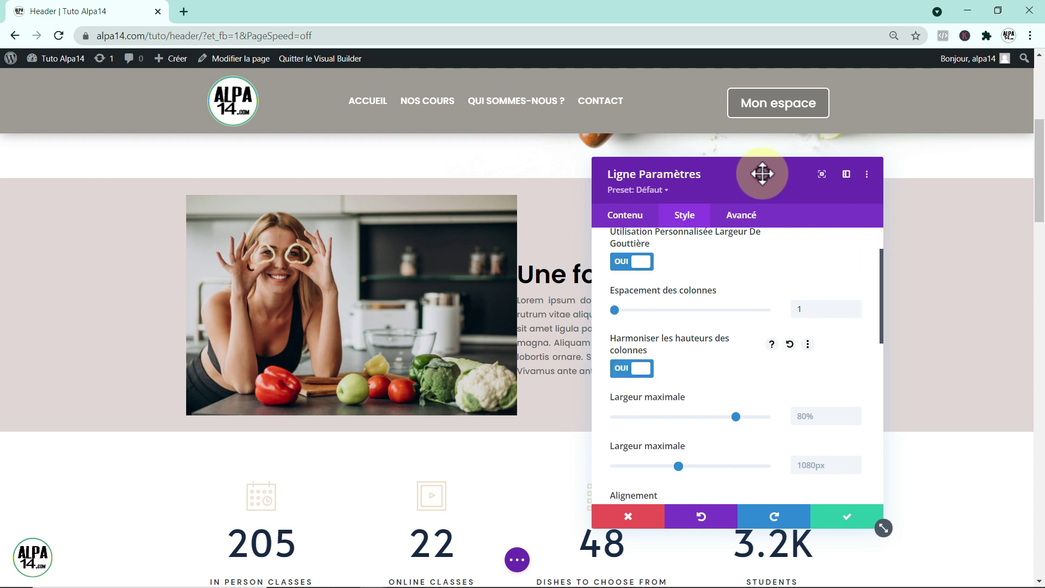
pyautogui.moveTo(787, 174); pyautogui.dragTo(845, 173)
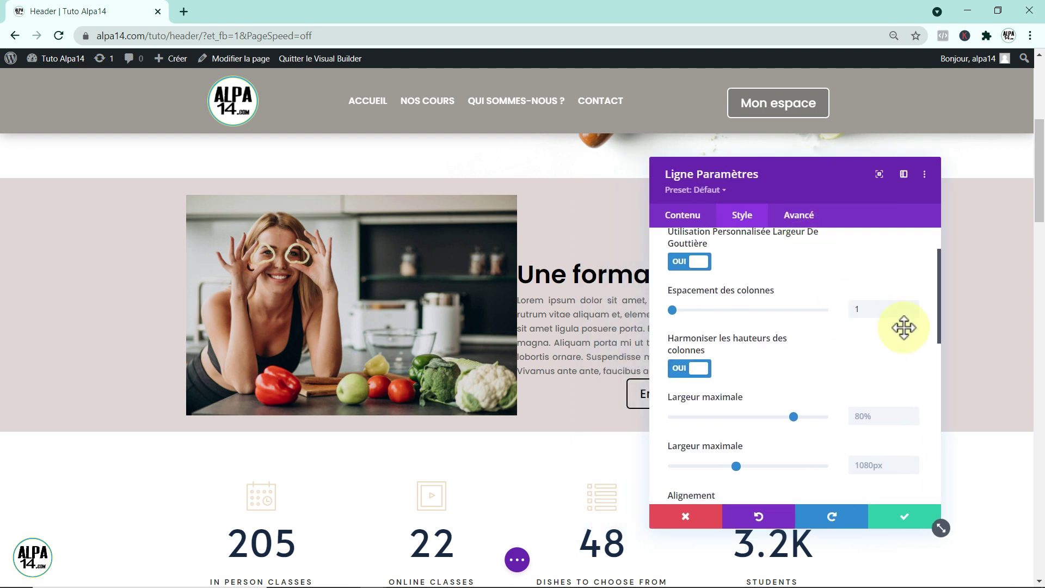
# - Set both "Largeur maximale" values of the row to 100% and uncover the page to view the full-width layout
pyautogui.moveTo(939, 328); pyautogui.dragTo(946, 363)
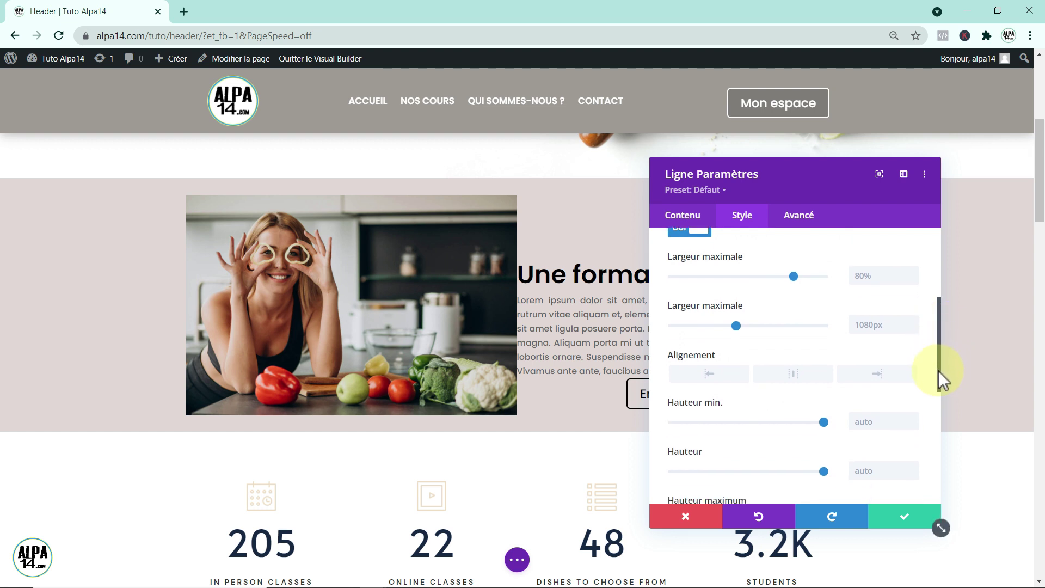
pyautogui.moveTo(940, 373); pyautogui.dragTo(942, 344)
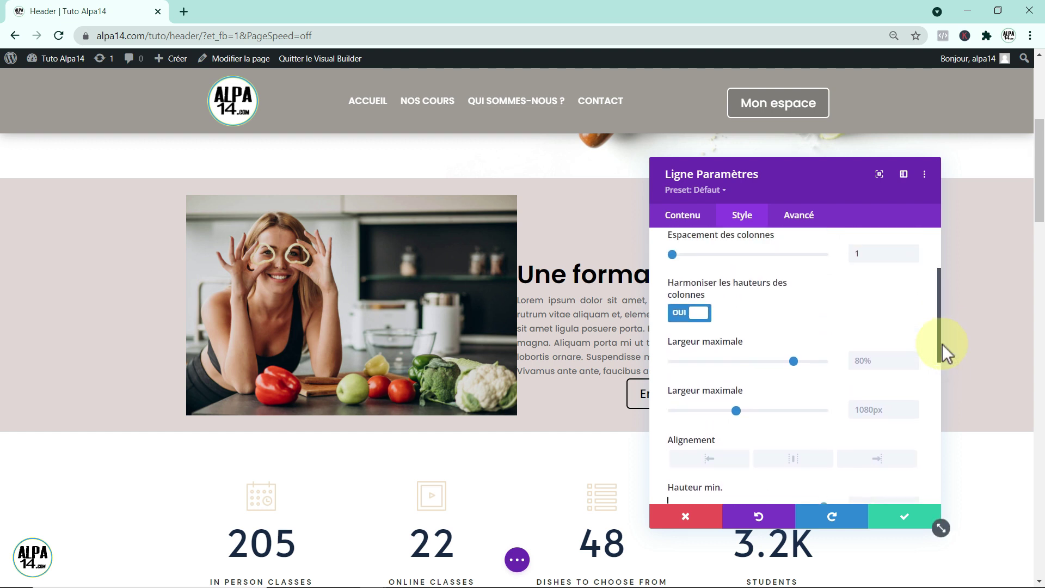
pyautogui.click(878, 363)
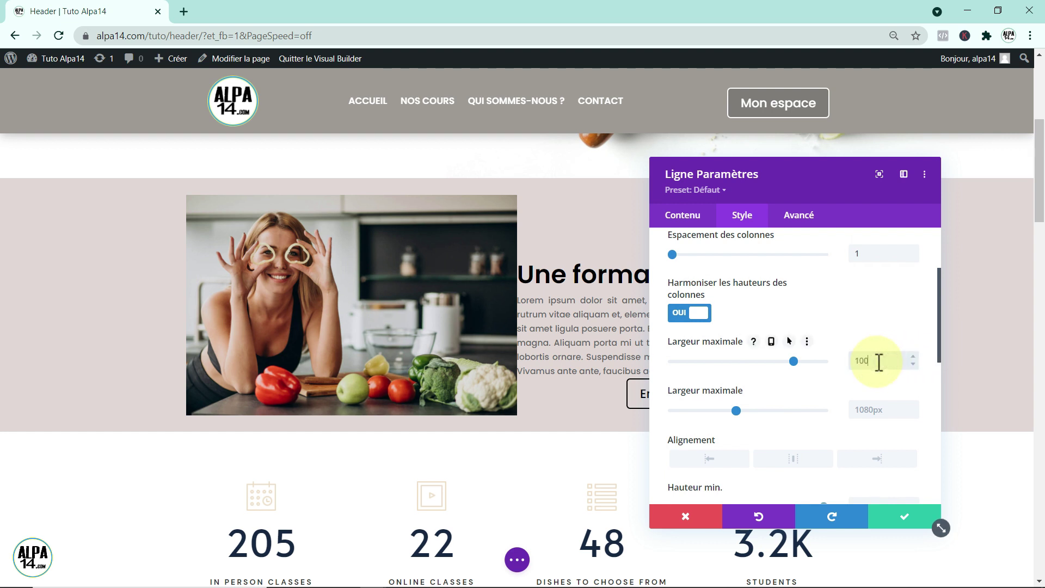
pyautogui.click(878, 410)
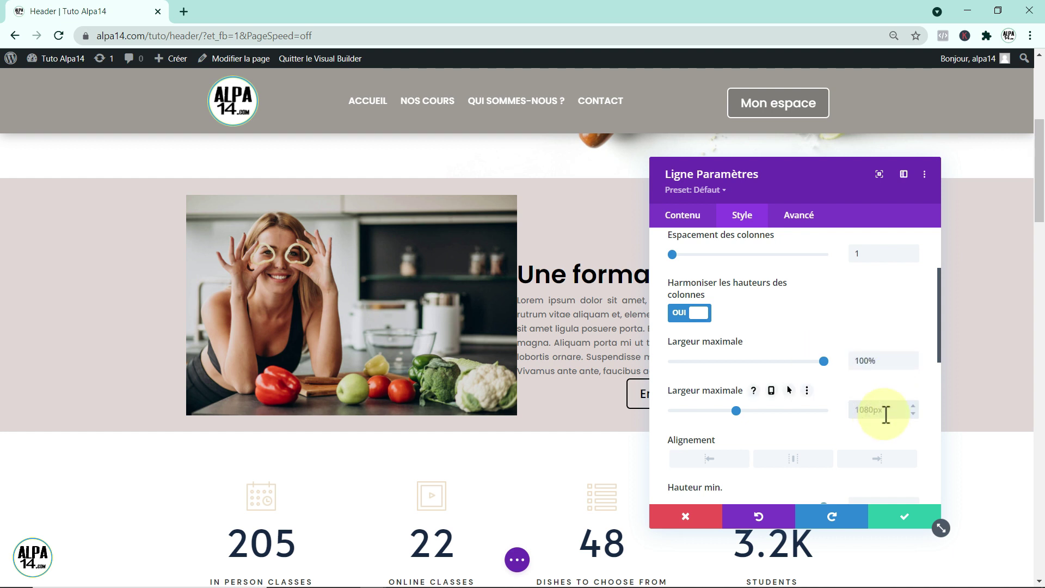
pyautogui.write('100%')
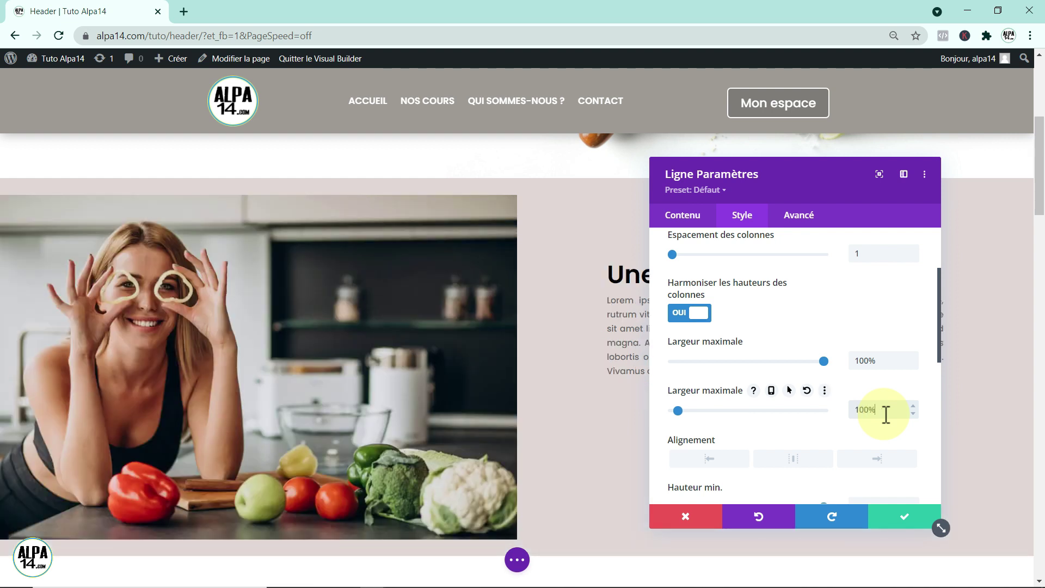
pyautogui.moveTo(805, 167); pyautogui.dragTo(850, 538)
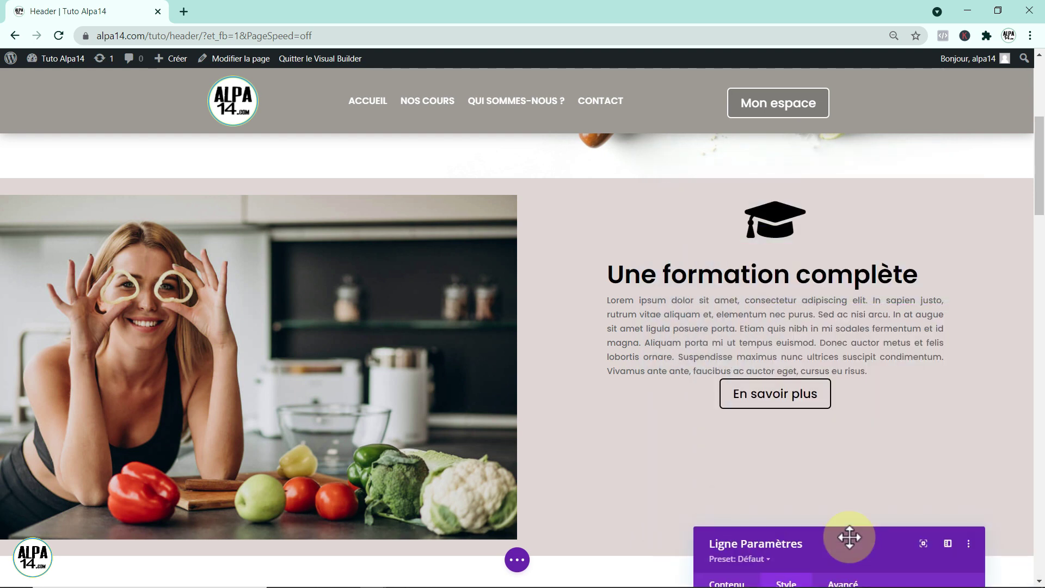
# - Set the row's top and bottom inner margin (Marge interne) to 0px and uncover the section's text column
pyautogui.moveTo(849, 538); pyautogui.dragTo(765, 192)
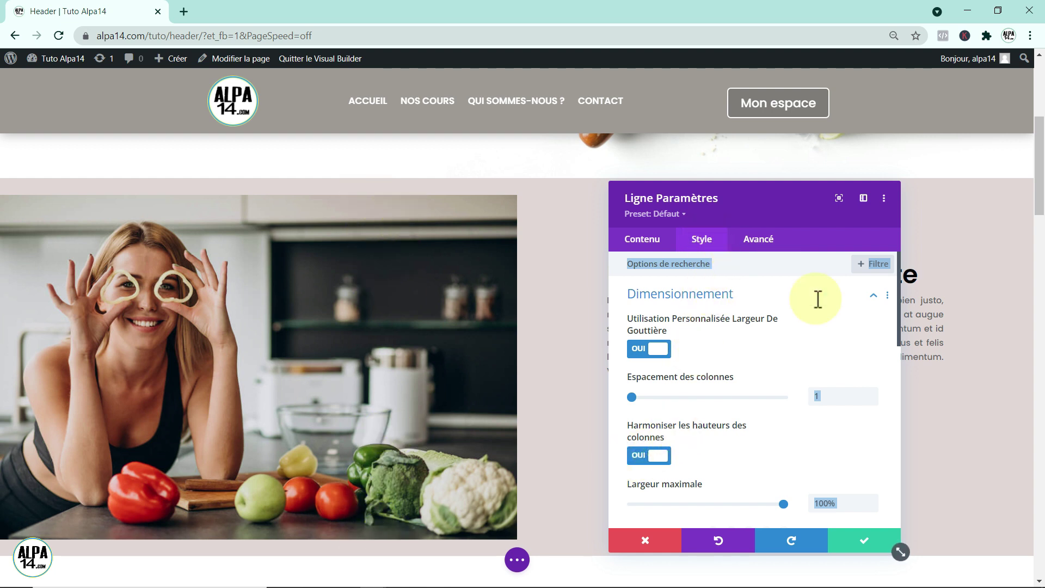
pyautogui.click(873, 295)
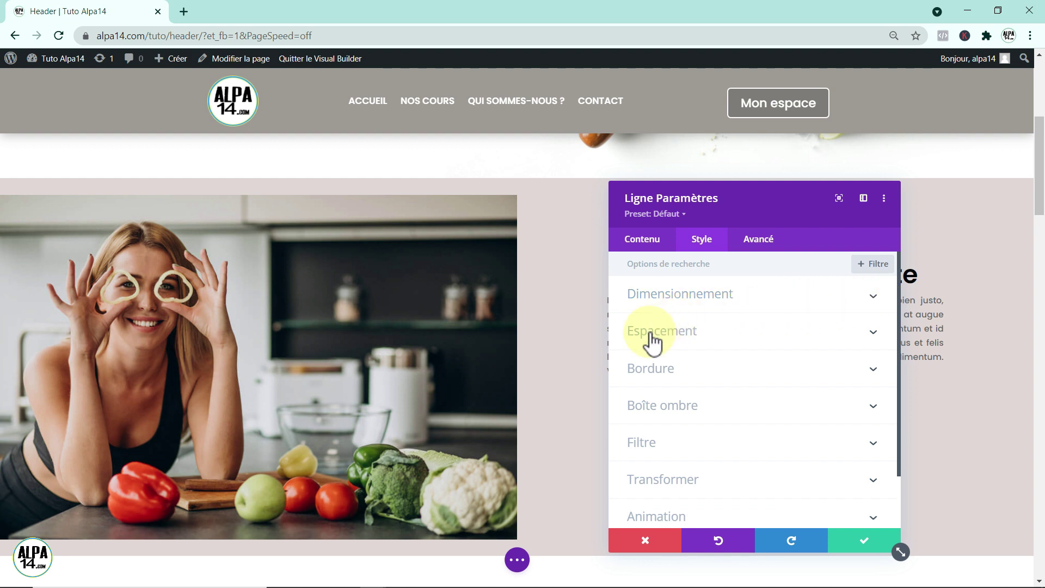
pyautogui.click(770, 326)
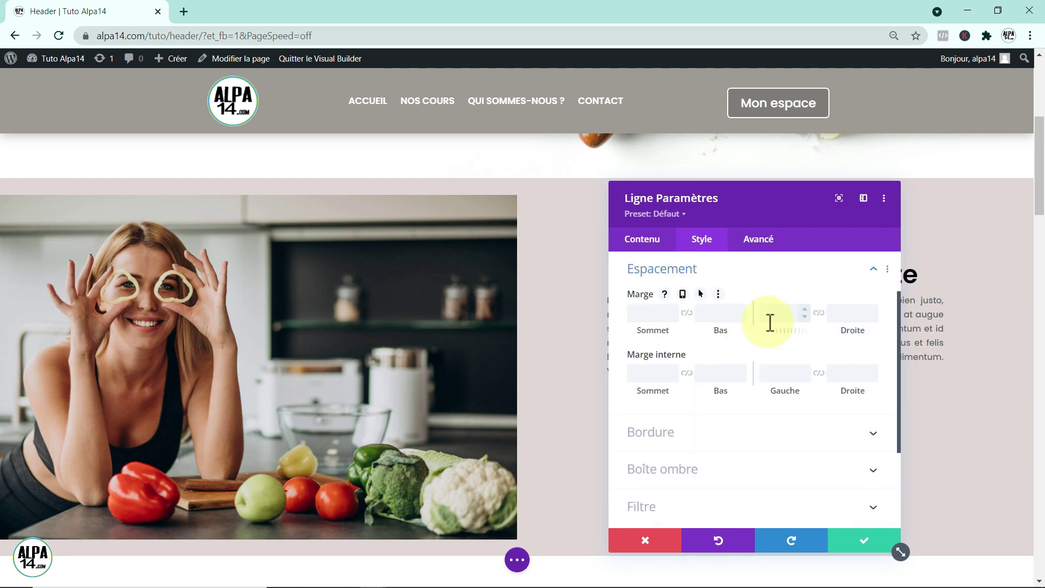
pyautogui.click(642, 374)
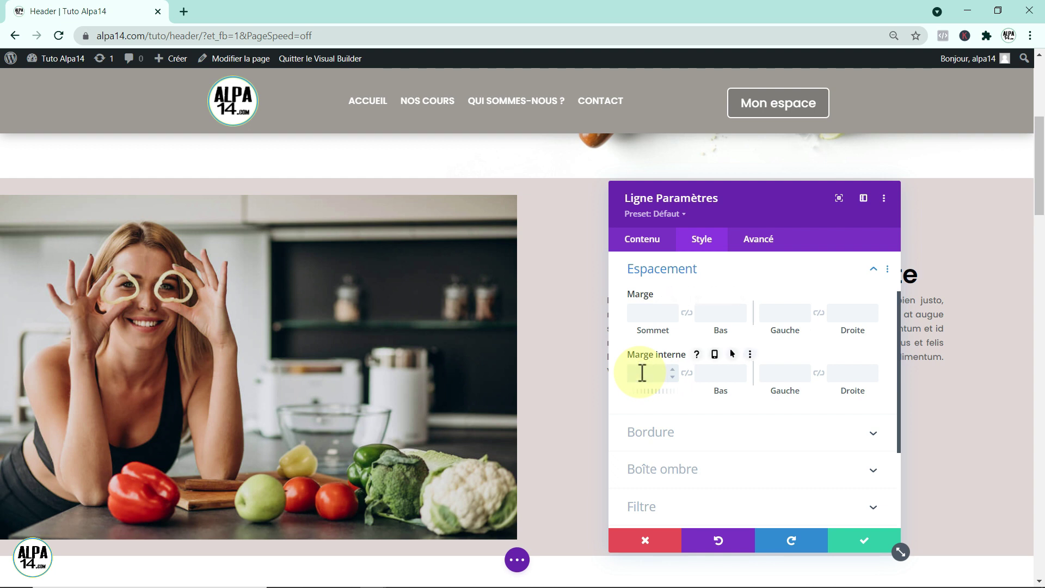
pyautogui.write('0')
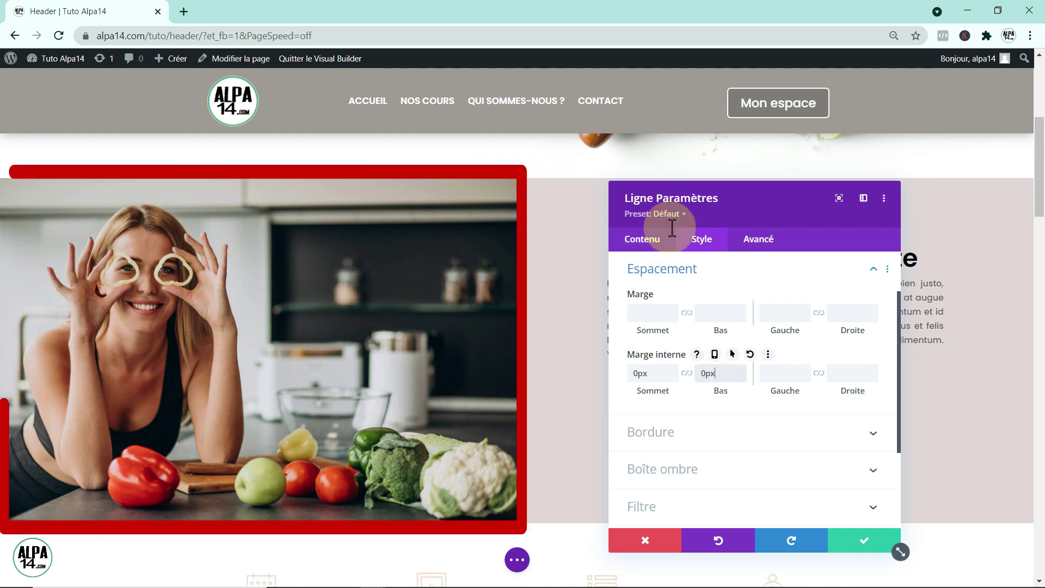
pyautogui.moveTo(772, 212); pyautogui.dragTo(892, 449)
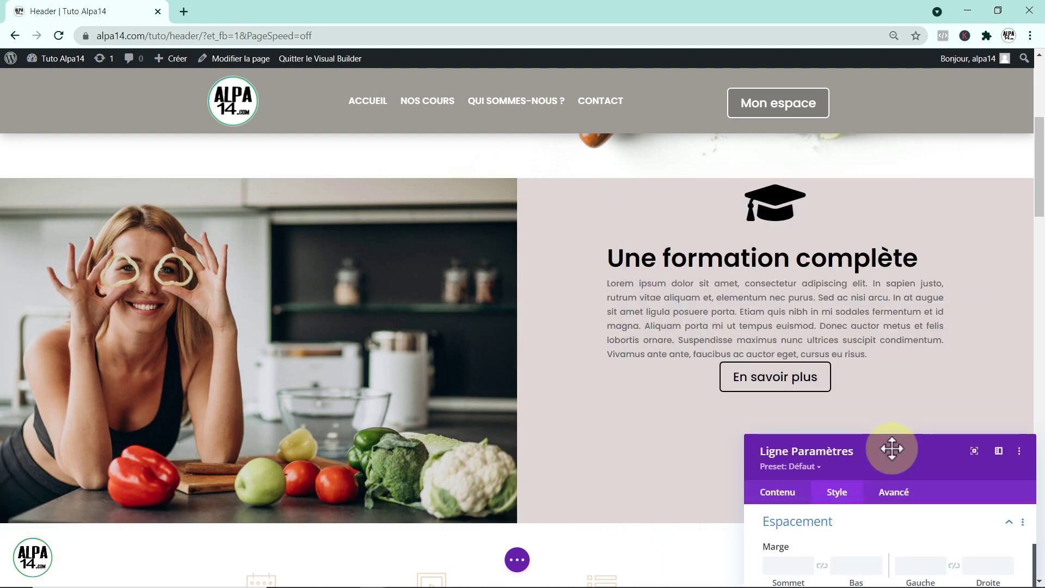
# - Add the custom CSS "align-items: center;" to the row's main element (Élément principal) and save the row
pyautogui.moveTo(892, 449); pyautogui.dragTo(301, 180)
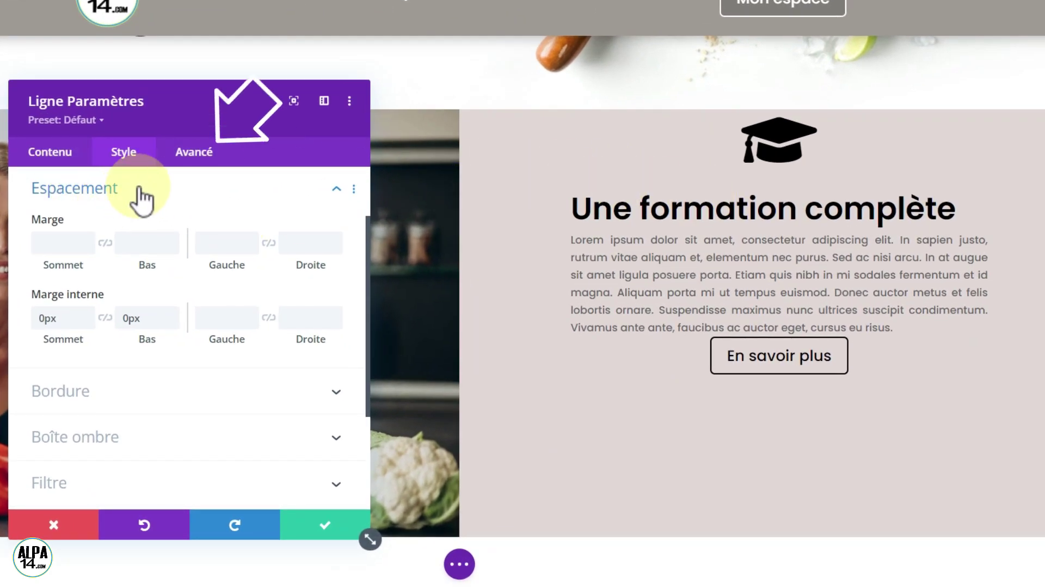
pyautogui.click(188, 153)
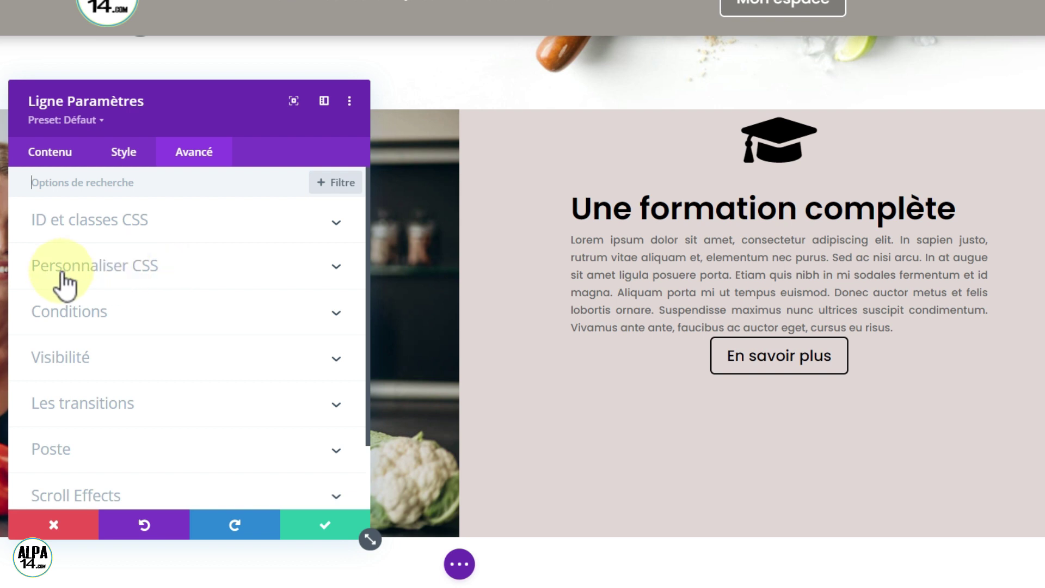
pyautogui.click(210, 270)
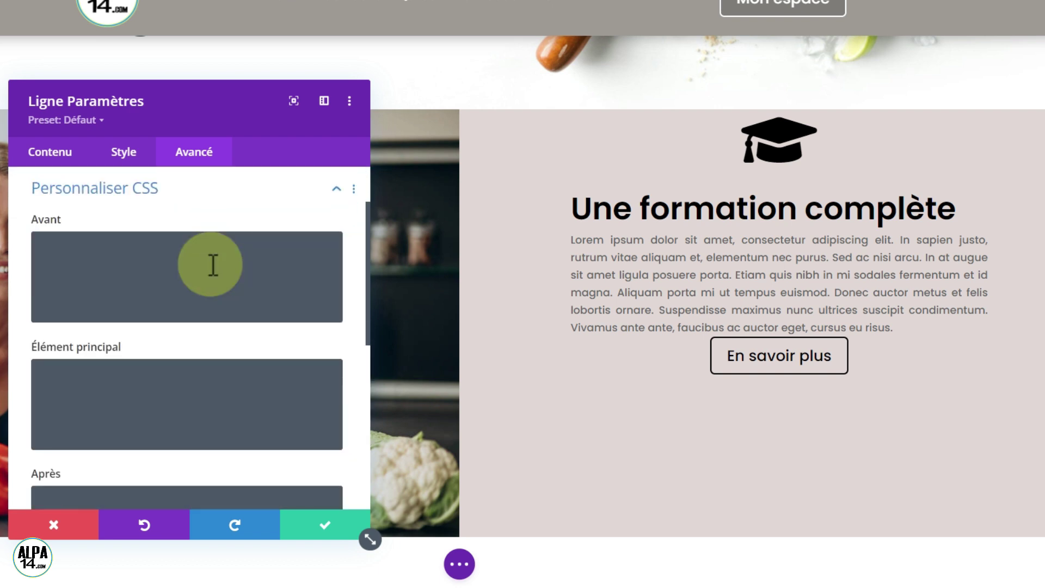
pyautogui.click(68, 403)
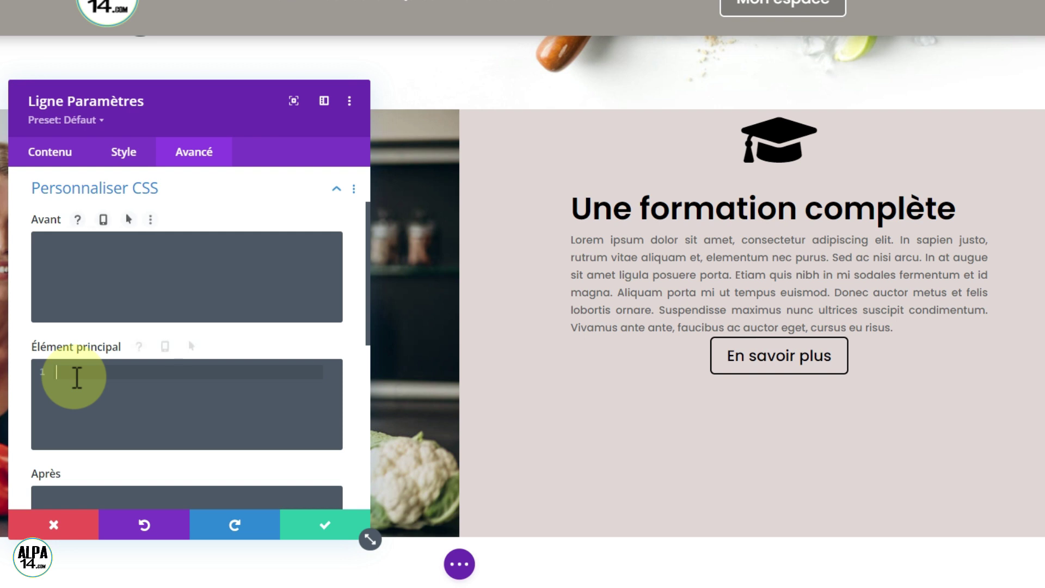
pyautogui.write('align-items: center;')
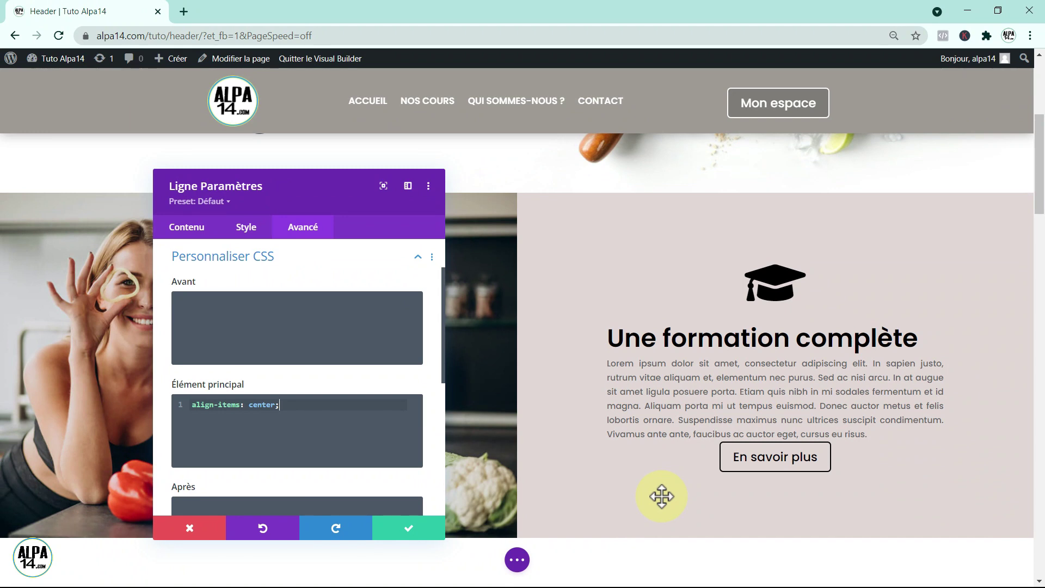
pyautogui.click(409, 534)
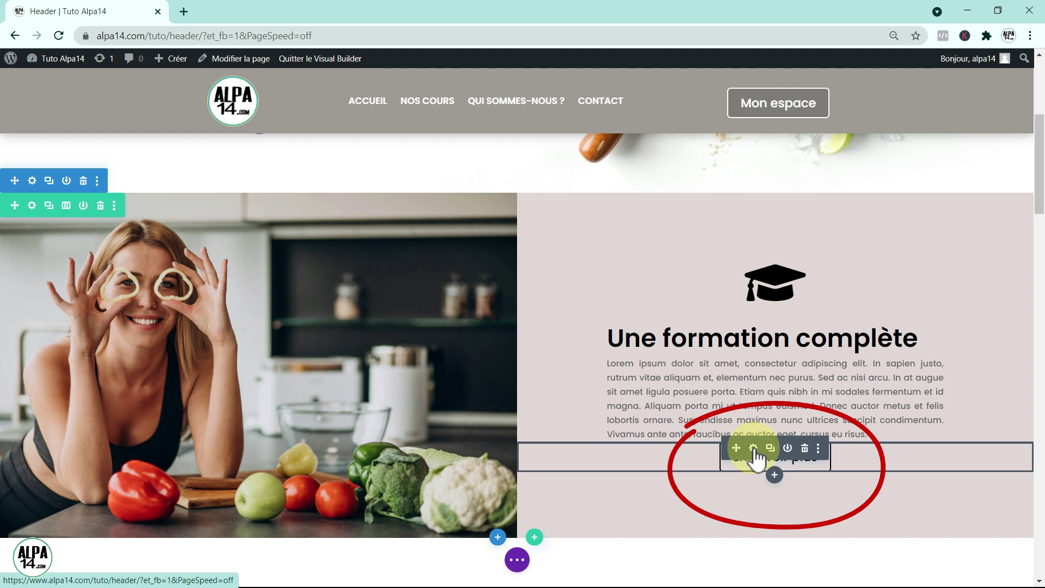
# - Set the top margin (Marge, Sommet) of the section's "En savoir plus" button to 30px and save the button
pyautogui.click(754, 448)
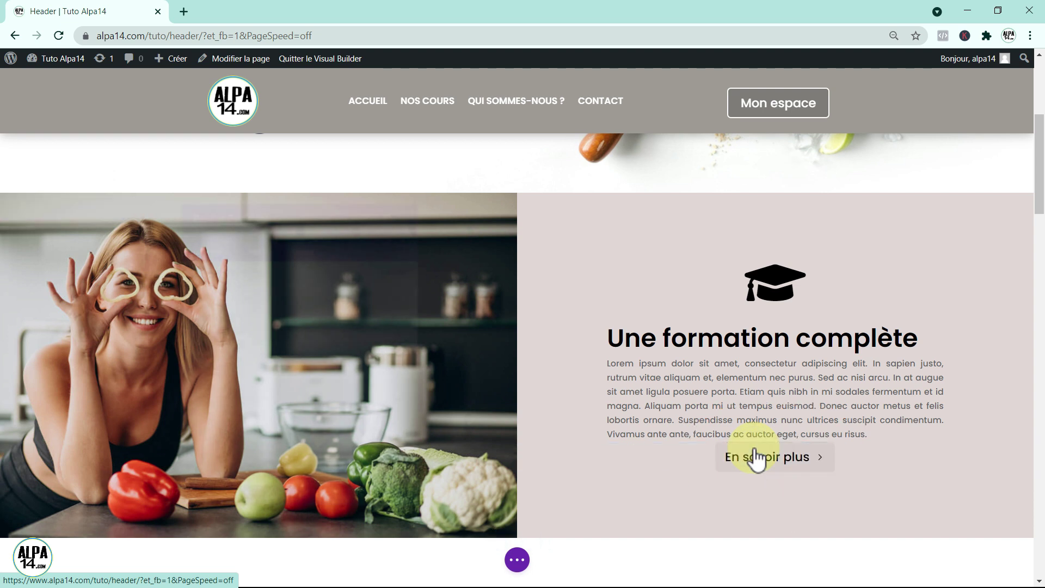
pyautogui.click(757, 457)
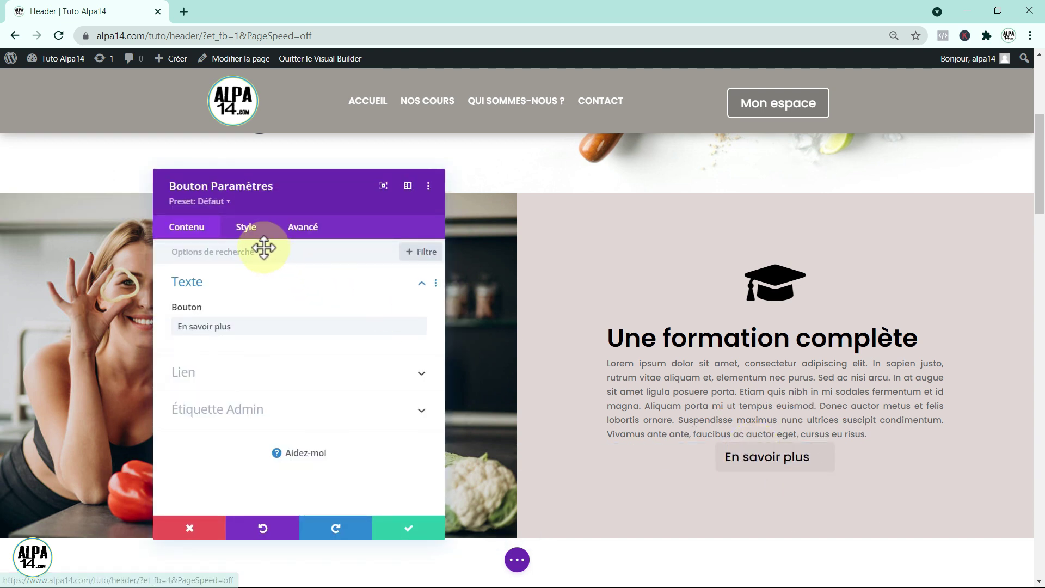
pyautogui.click(244, 228)
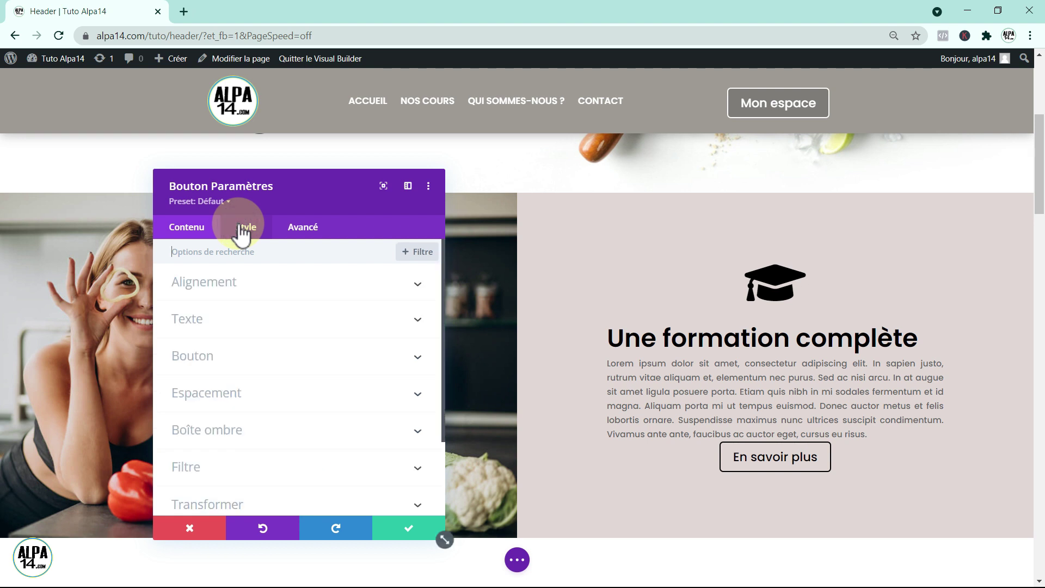
pyautogui.click(259, 389)
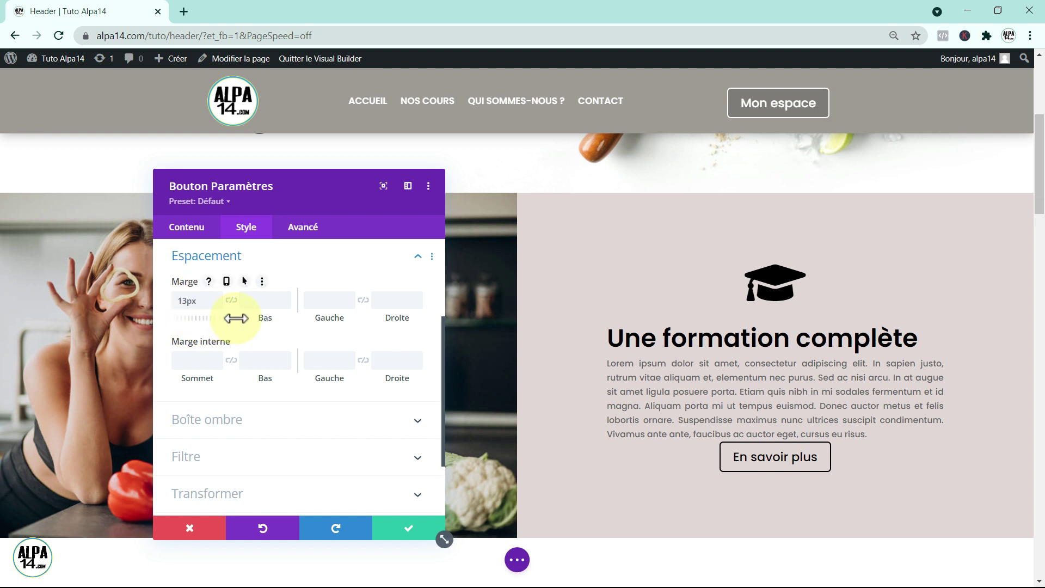
pyautogui.moveTo(248, 318); pyautogui.dragTo(264, 317)
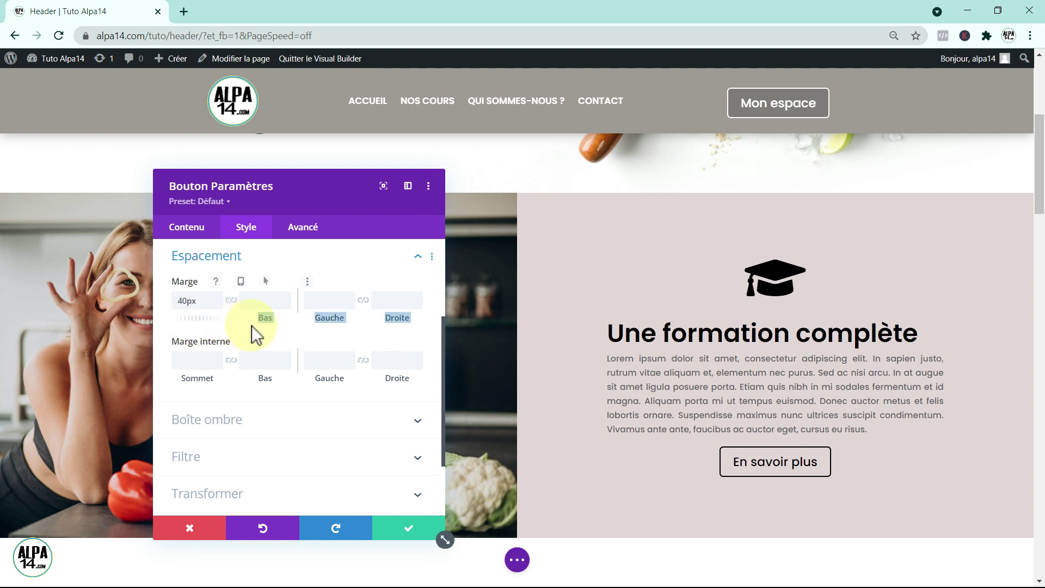
pyautogui.moveTo(207, 319); pyautogui.dragTo(182, 320)
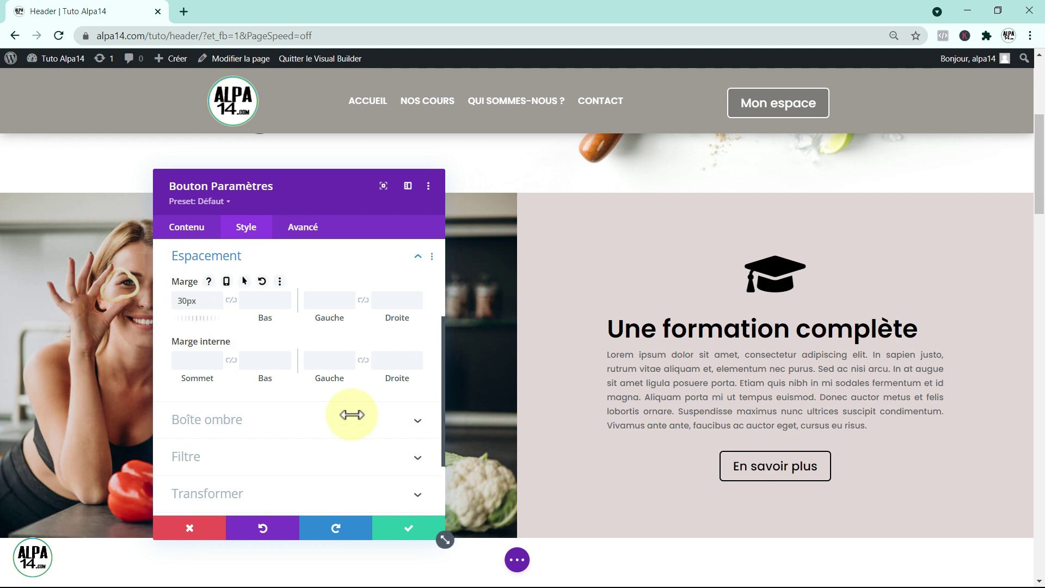
pyautogui.click(410, 531)
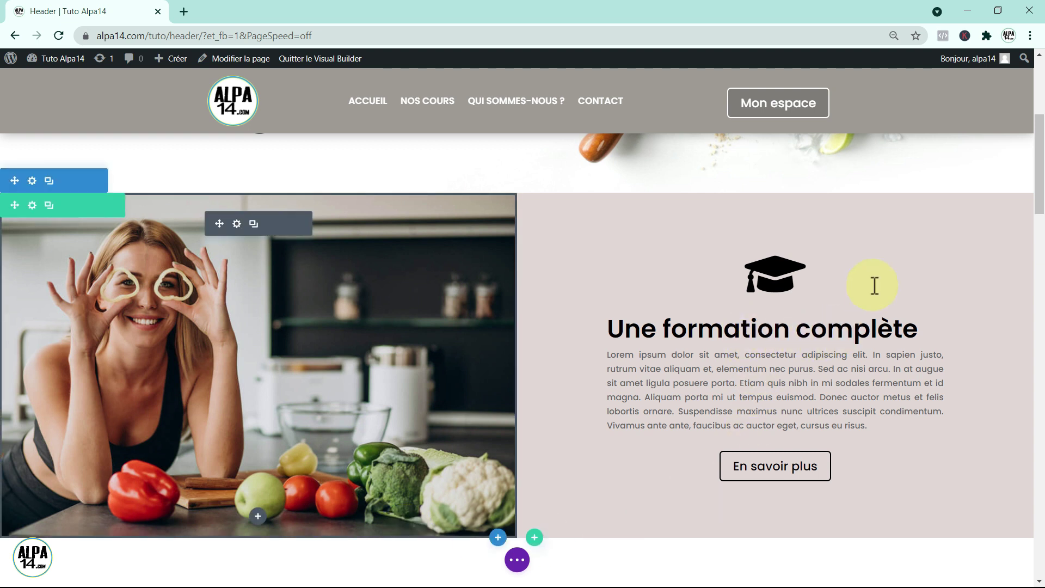
# - Center the title text of the "Une formation complète" blurb module
pyautogui.moveTo(752, 310)
pyautogui.click(754, 280)
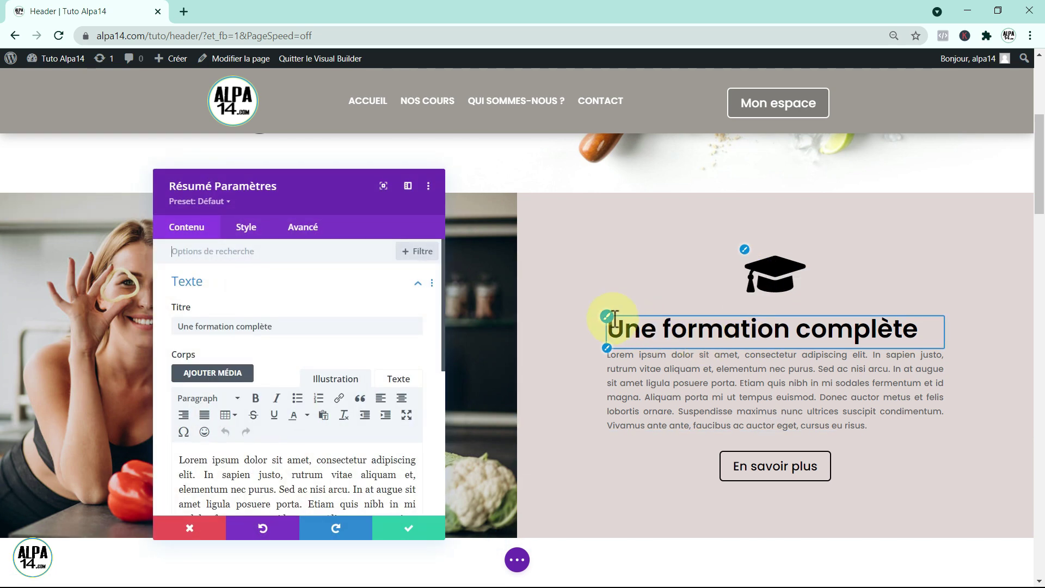
pyautogui.click(608, 318)
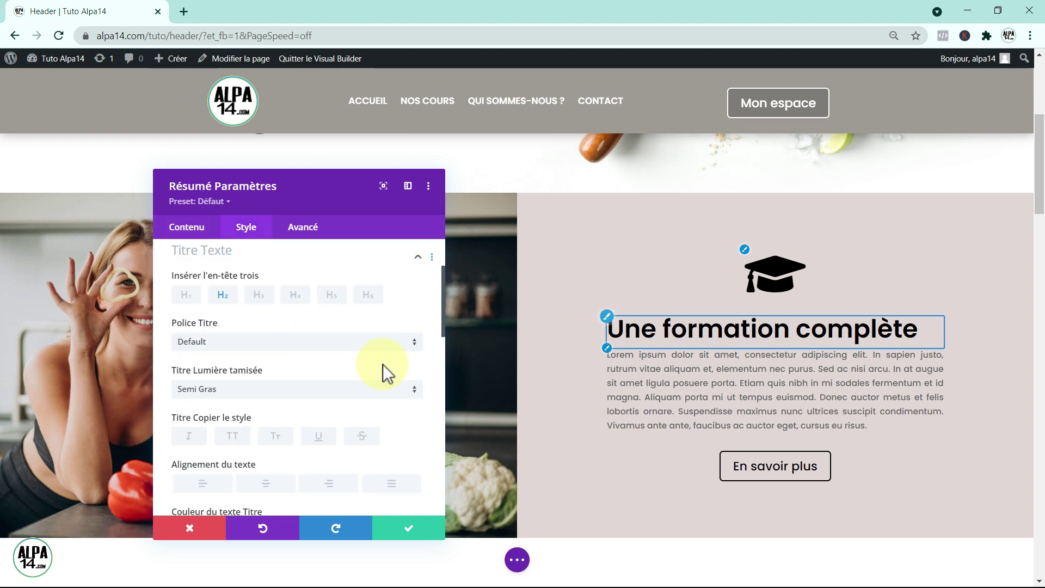
pyautogui.click(262, 486)
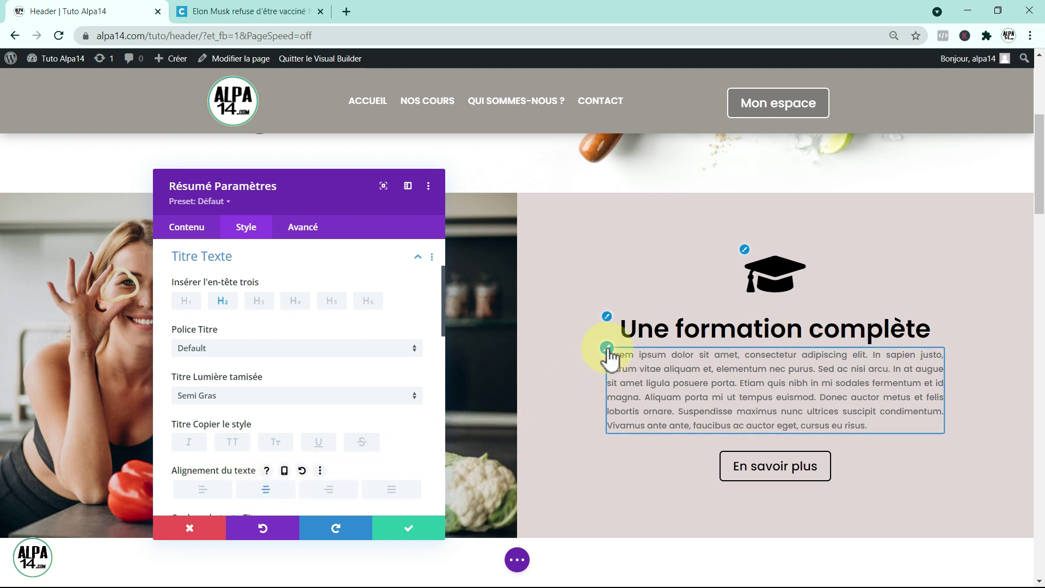
# - Set the blurb's body text size (Corps Taille du Texte) to 16px and save the module
pyautogui.click(609, 352)
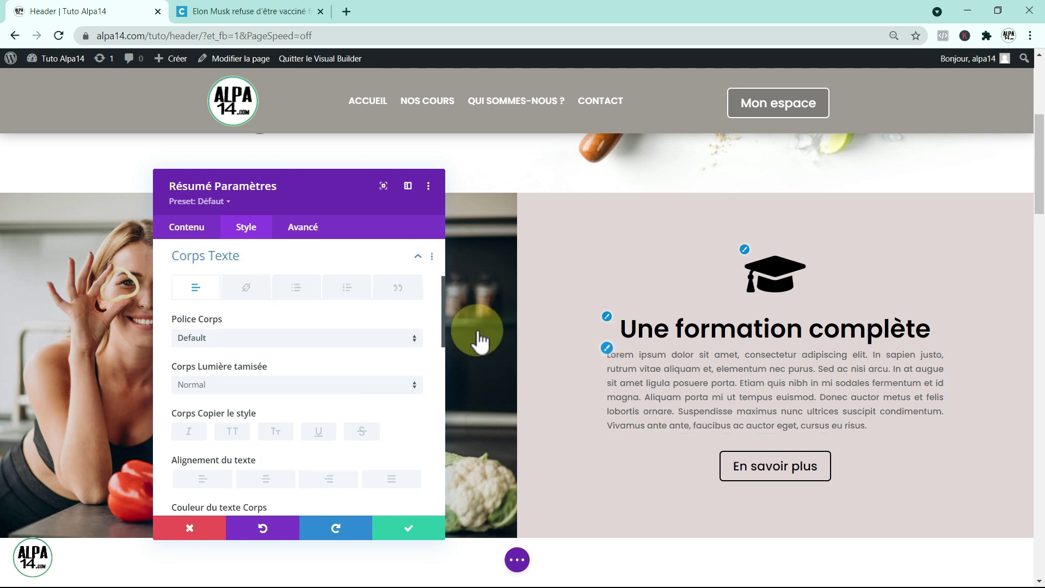
pyautogui.moveTo(443, 325); pyautogui.dragTo(446, 376)
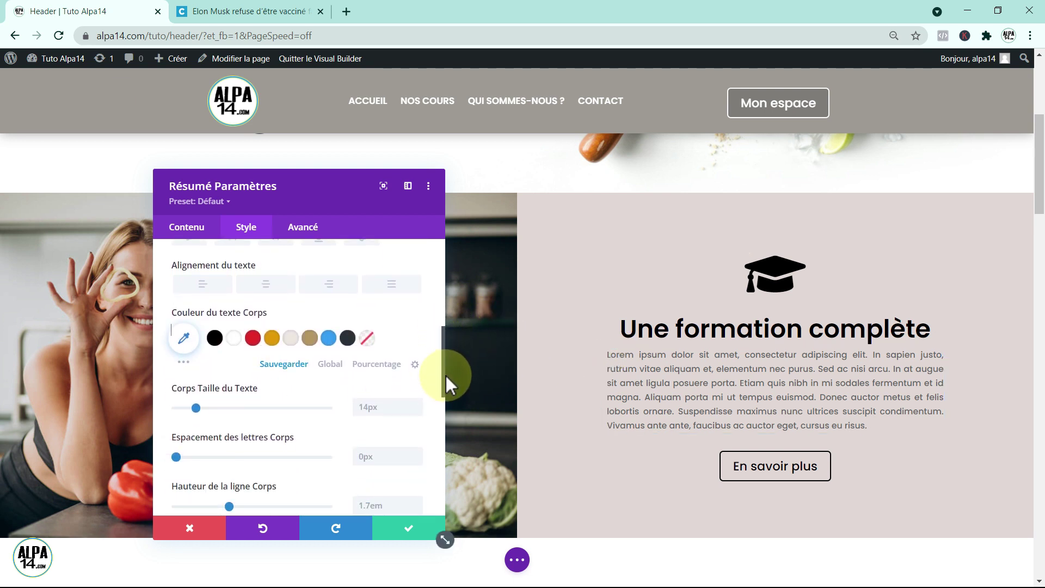
pyautogui.click(417, 403)
pyautogui.press('Up')
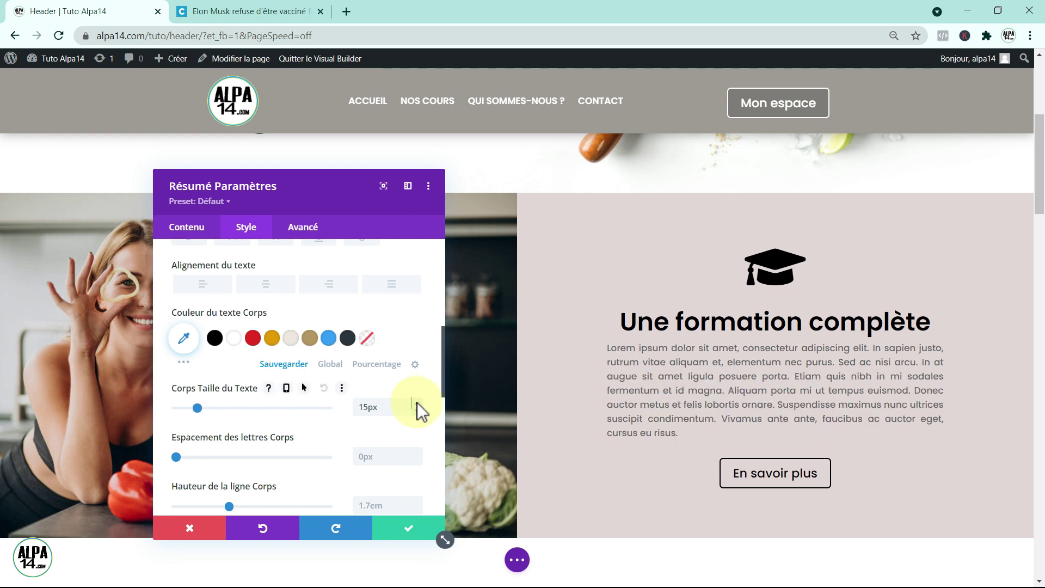
pyautogui.press('Up')
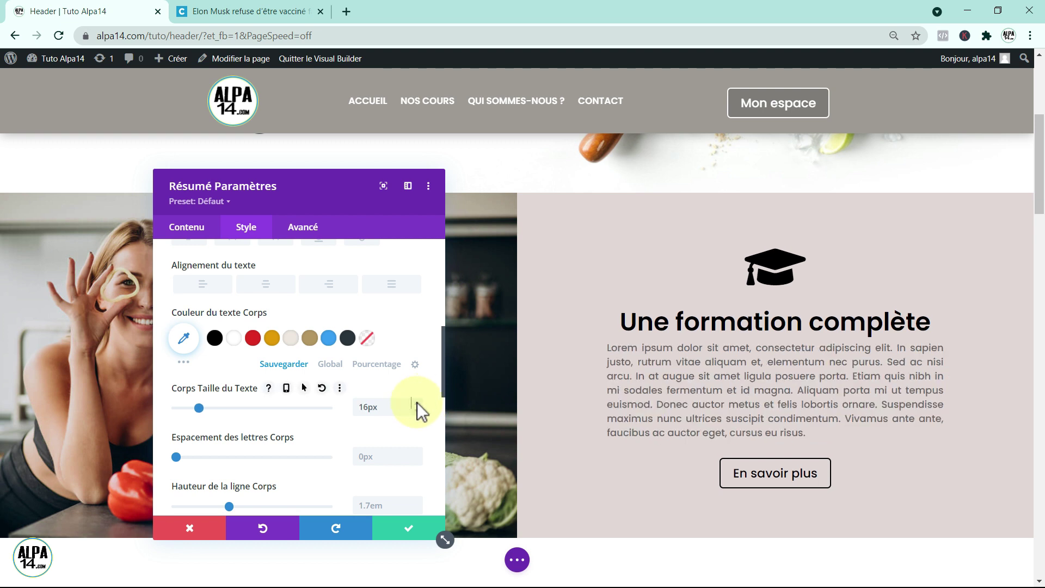
pyautogui.click(409, 528)
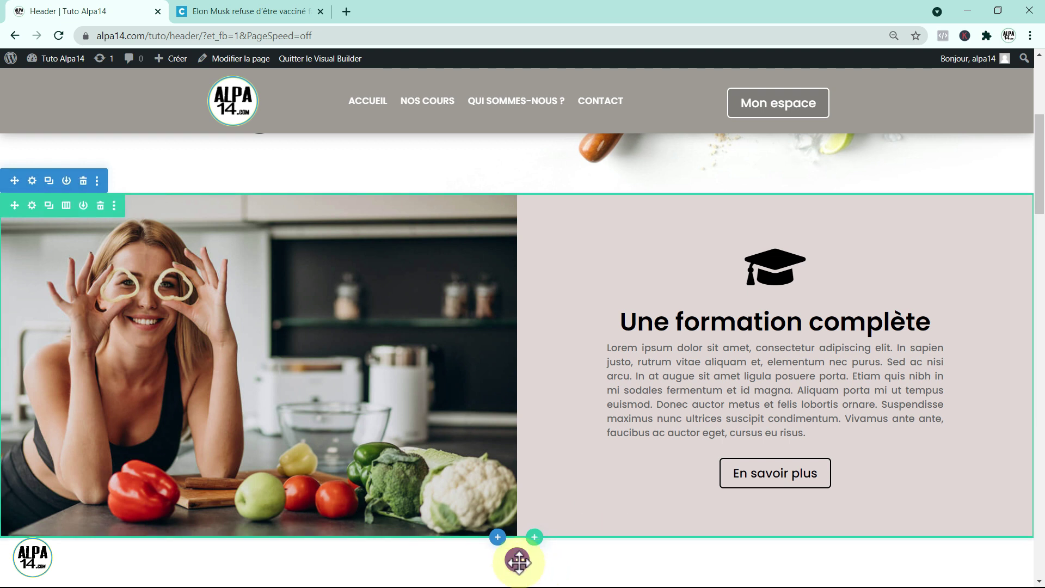
# - Save the page, switch the builder to tablet view and bring up the "Une formation complète" section
pyautogui.click(517, 561)
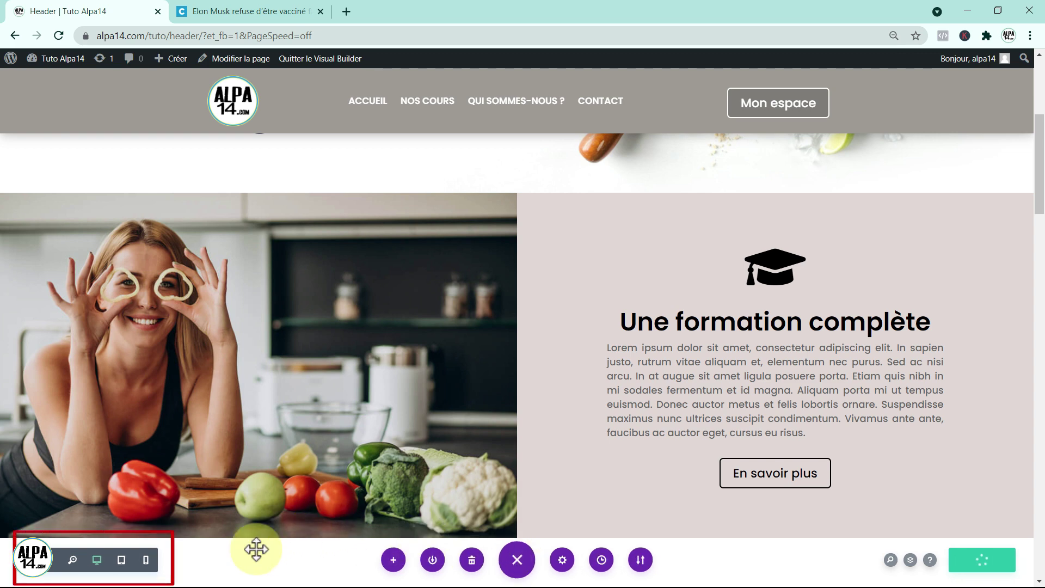
pyautogui.click(121, 561)
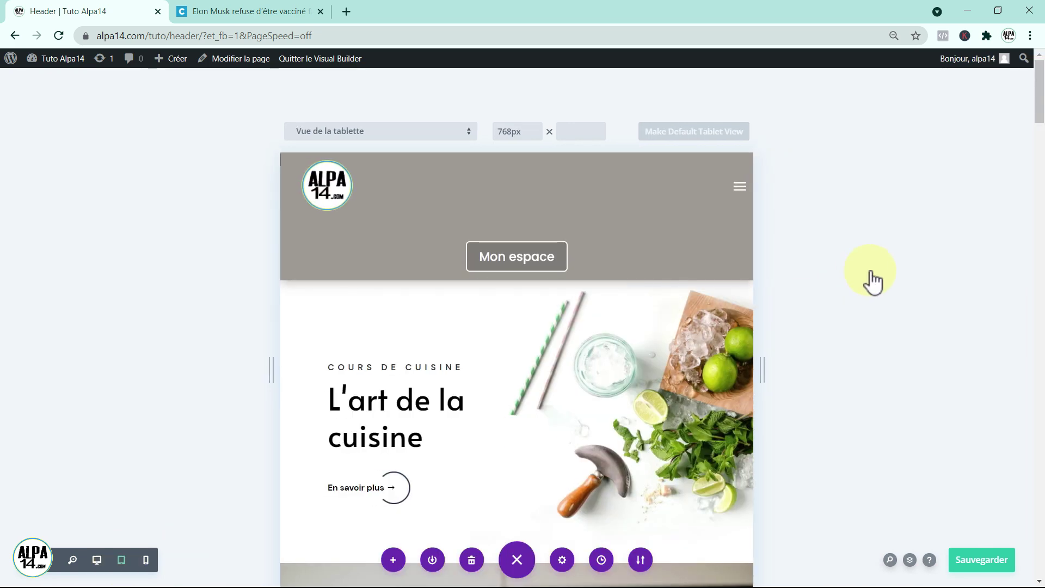
pyautogui.moveTo(1040, 101); pyautogui.dragTo(1043, 178)
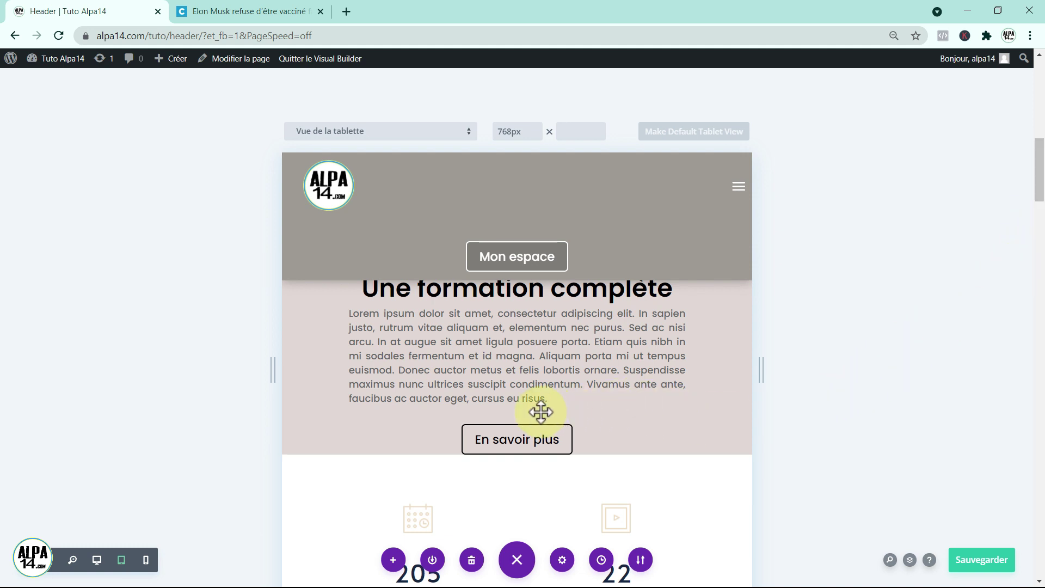
# - Set the bottom margin (Marge, Bas) of the "En savoir plus" button to 30px and save the button
pyautogui.moveTo(540, 412)
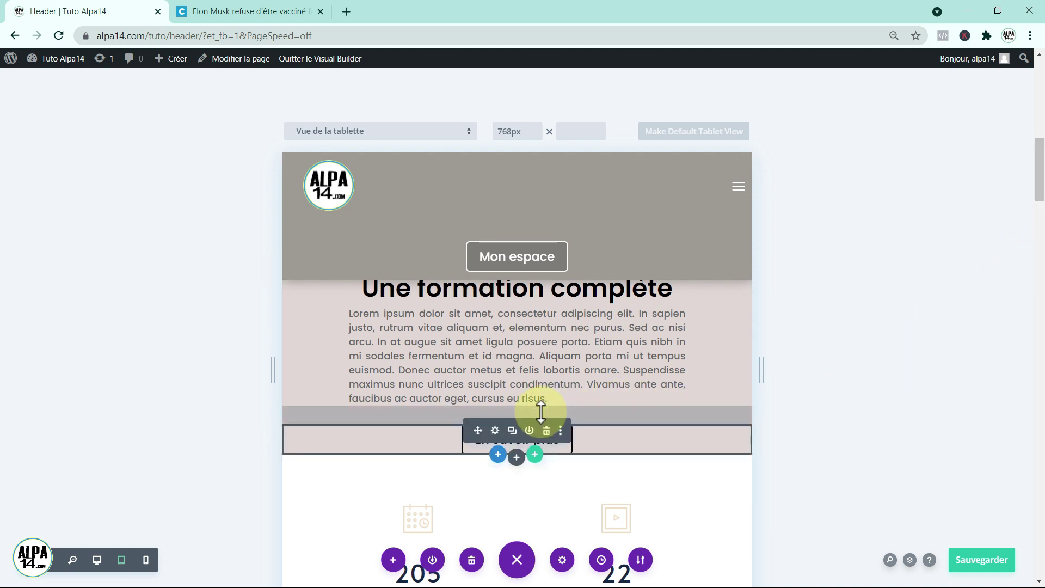
pyautogui.click(496, 433)
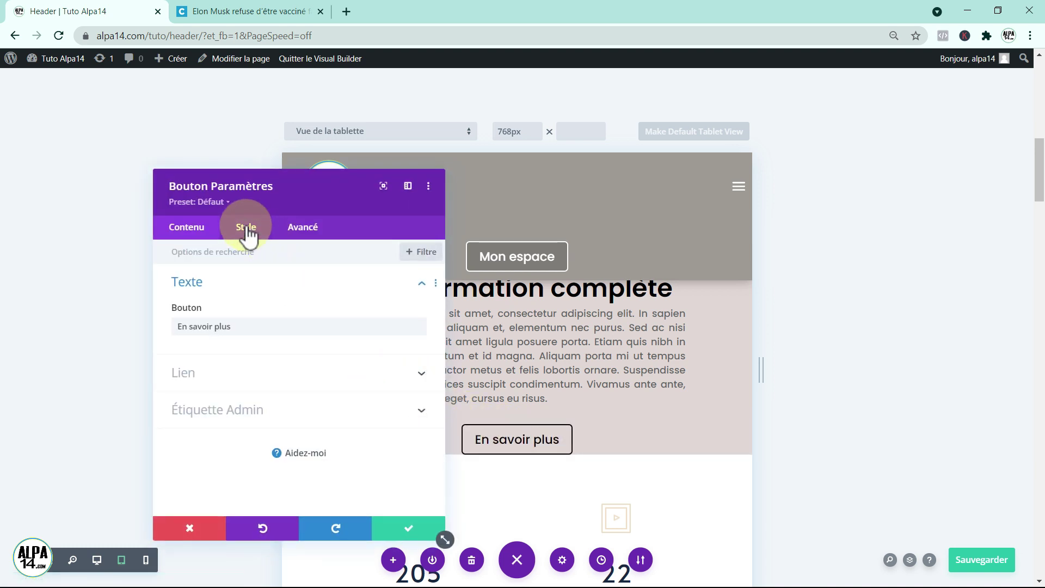
pyautogui.moveTo(269, 188); pyautogui.dragTo(177, 153)
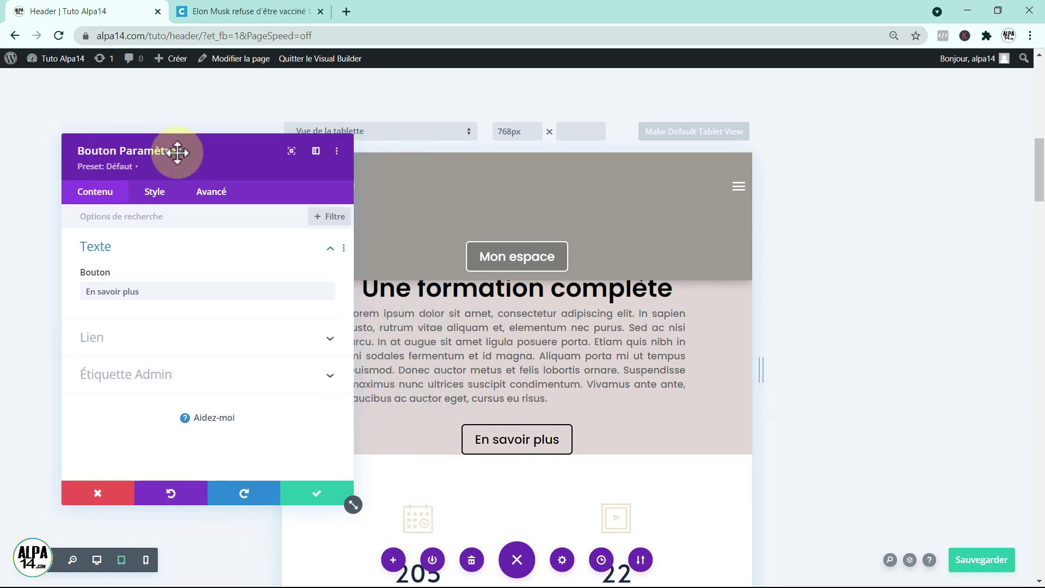
pyautogui.click(155, 192)
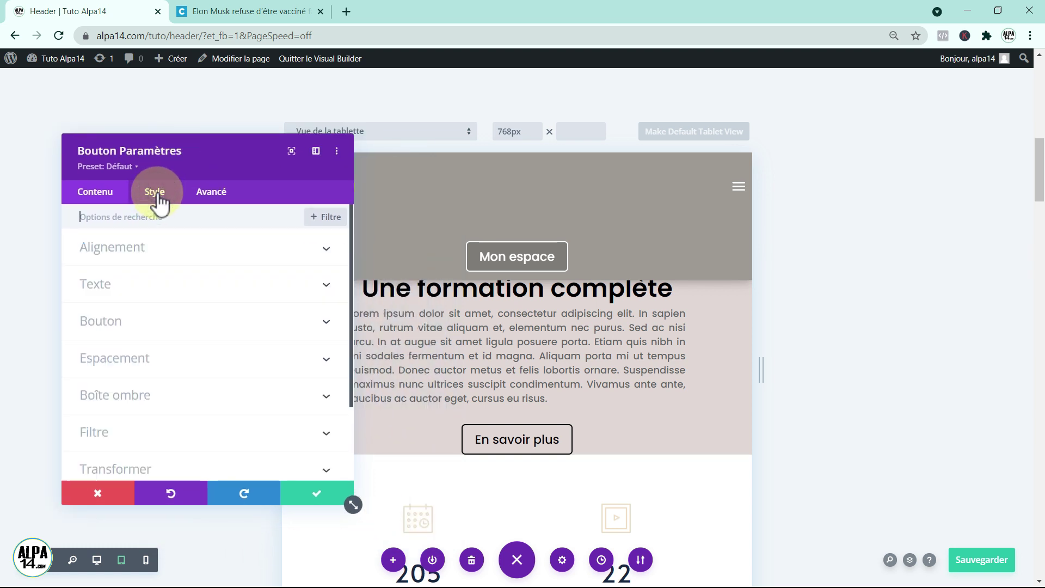
pyautogui.click(181, 357)
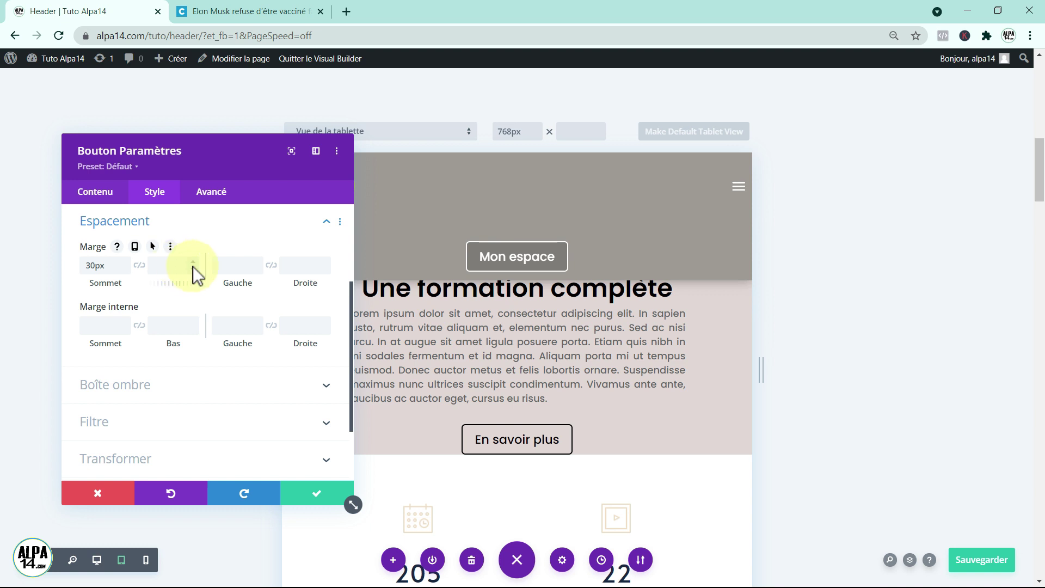
pyautogui.click(170, 266)
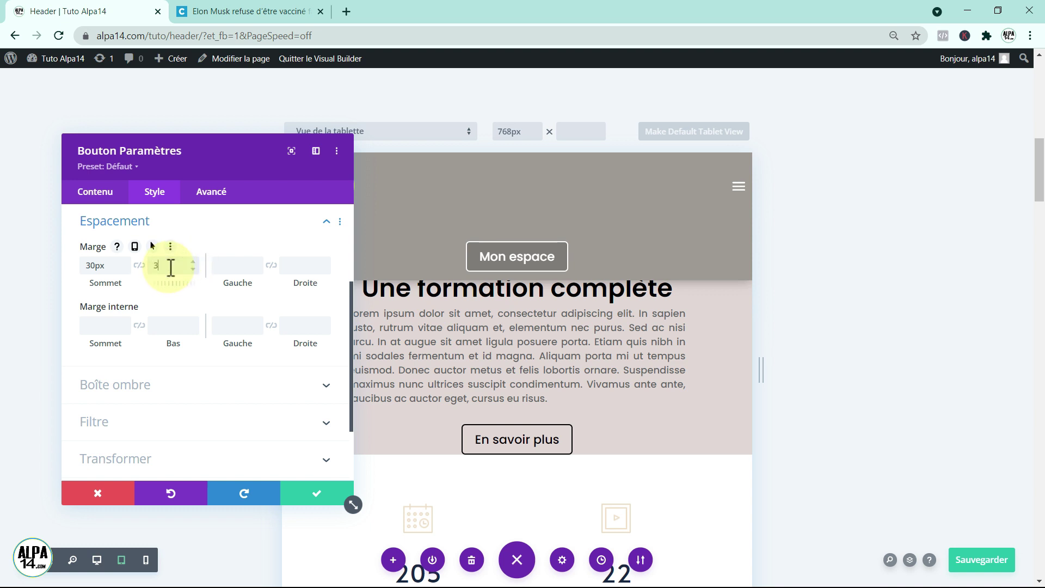
pyautogui.write('30px')
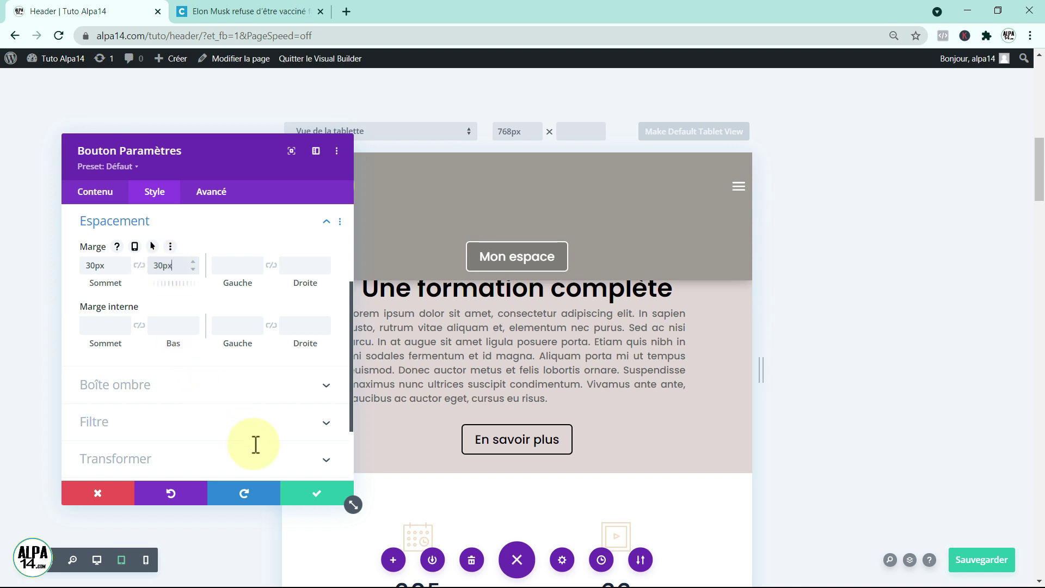
pyautogui.click(321, 496)
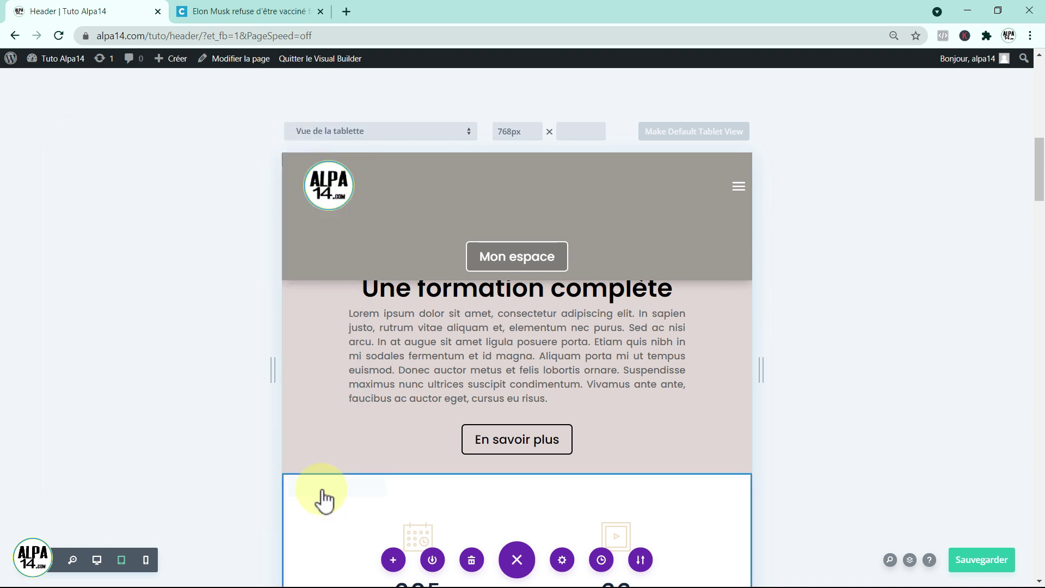
# - Switch the builder to phone view, save the page and bring up the "Une formation complète" section
pyautogui.click(147, 562)
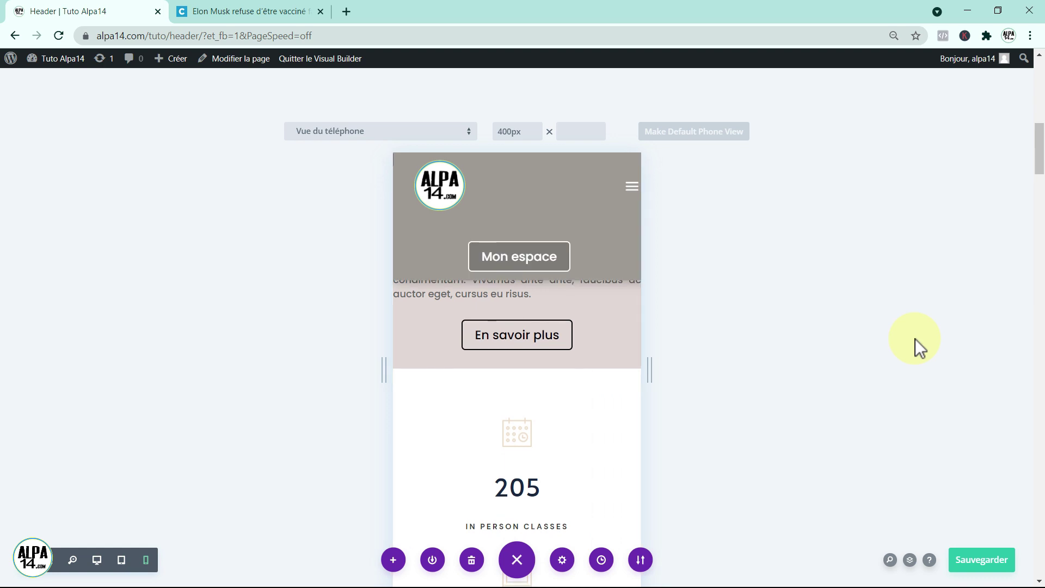
pyautogui.hotkey('ctrl', 's')
pyautogui.scroll(3, 1038, 163)
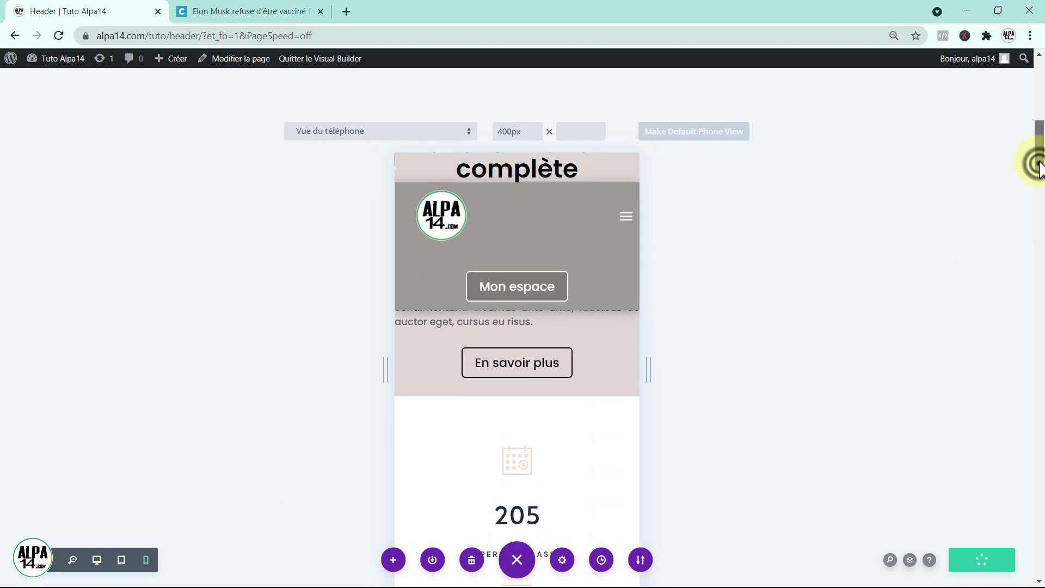
pyautogui.moveTo(1039, 157); pyautogui.dragTo(1039, 146)
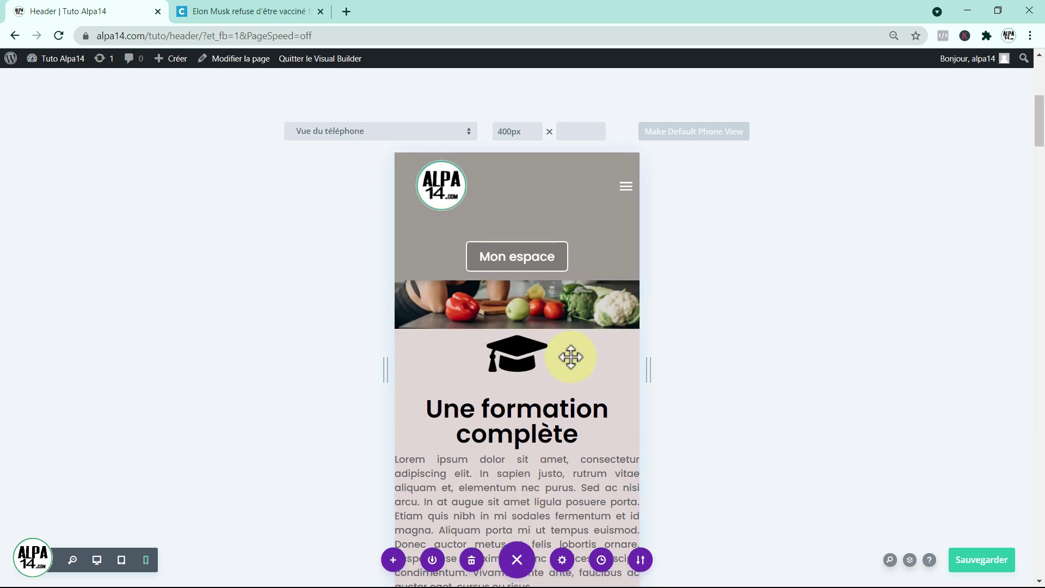
# - Set the left and right padding (Marge interne, Gauche and Droite) of the "Une formation complète" blurb to 30px and save the module
pyautogui.moveTo(539, 370)
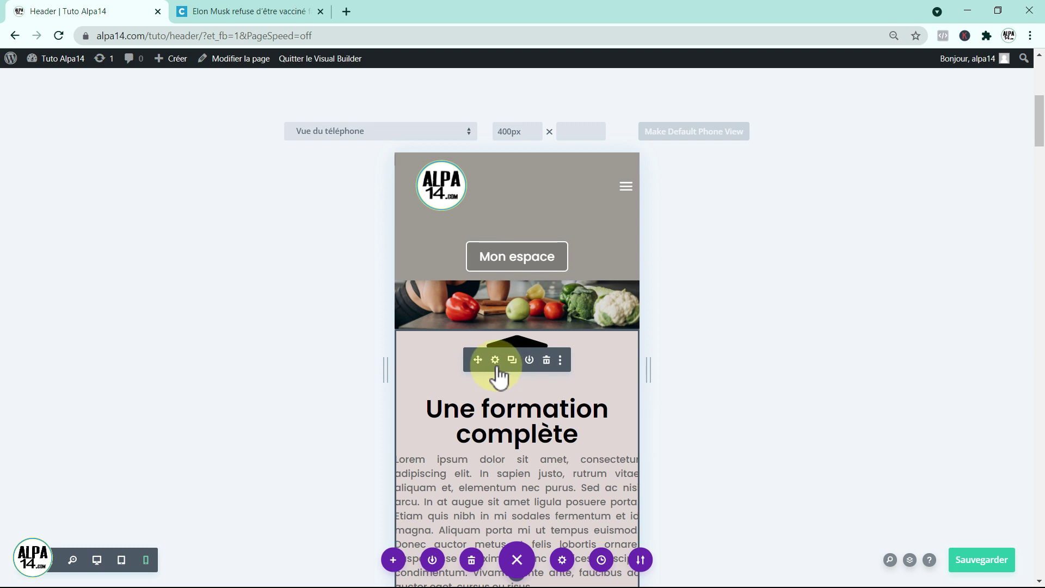
pyautogui.click(494, 359)
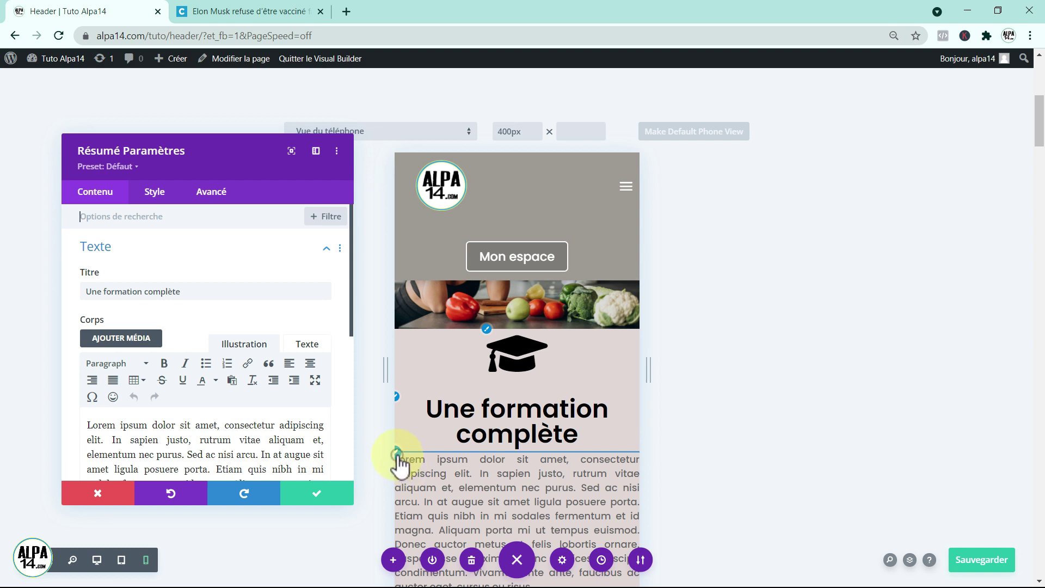
pyautogui.click(400, 463)
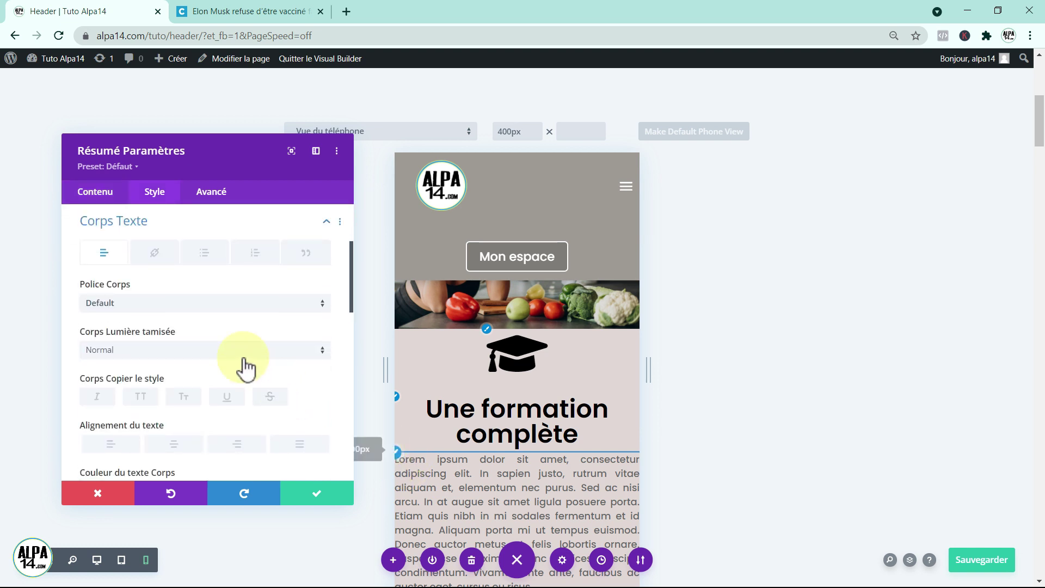
pyautogui.moveTo(351, 291); pyautogui.dragTo(370, 246)
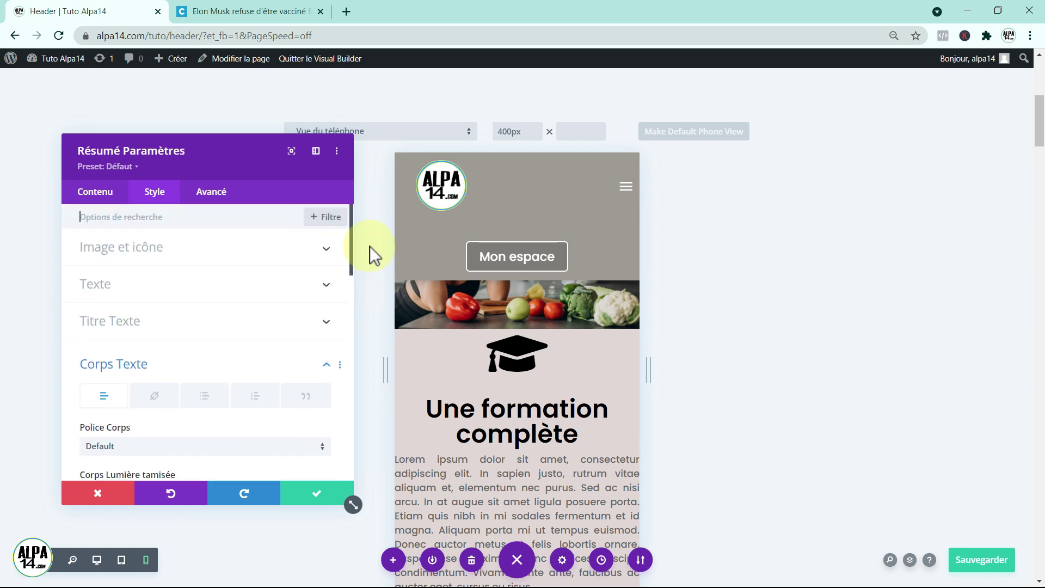
pyautogui.click(327, 365)
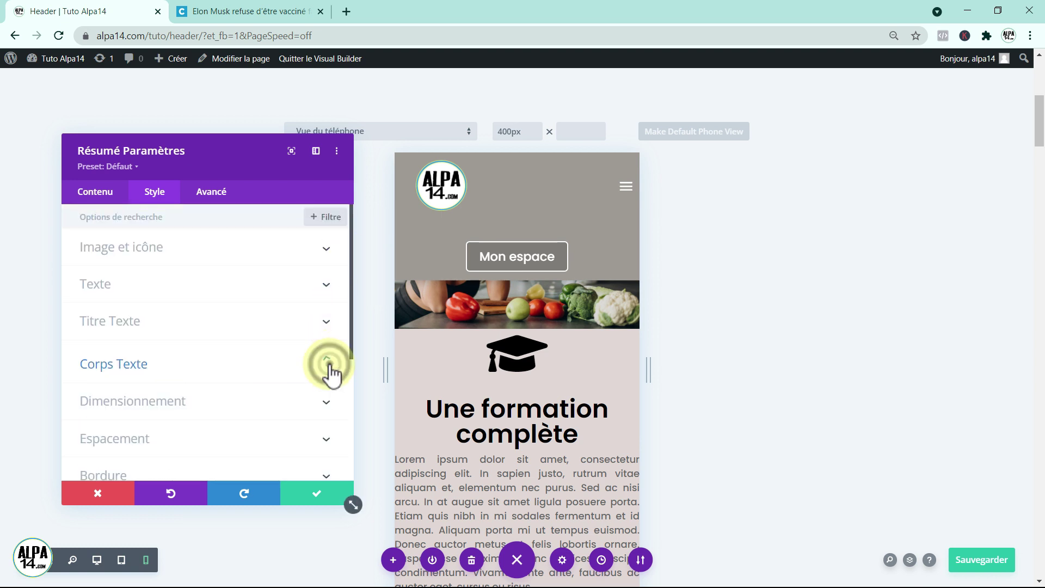
pyautogui.click(244, 433)
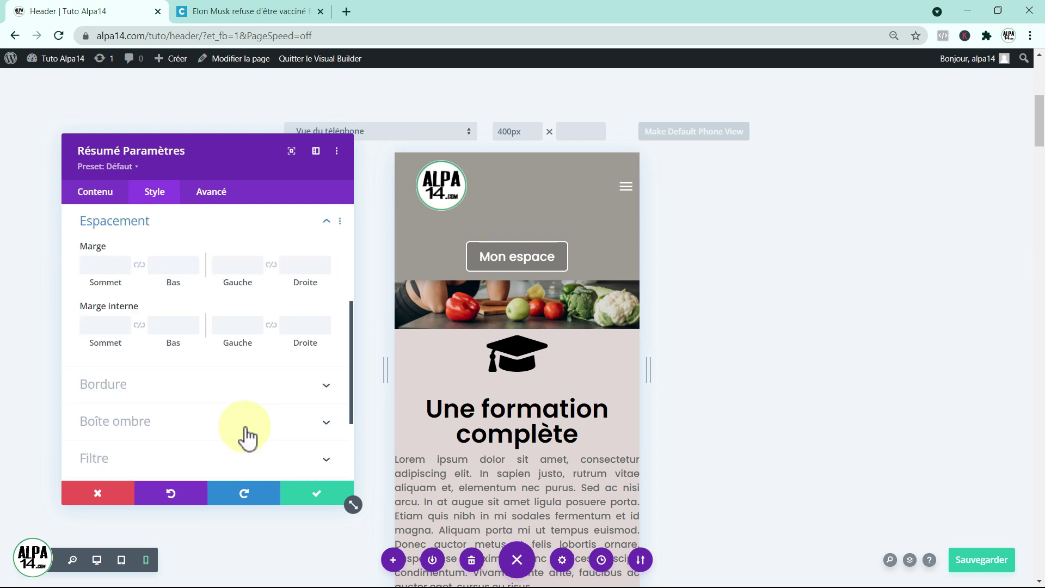
pyautogui.click(236, 329)
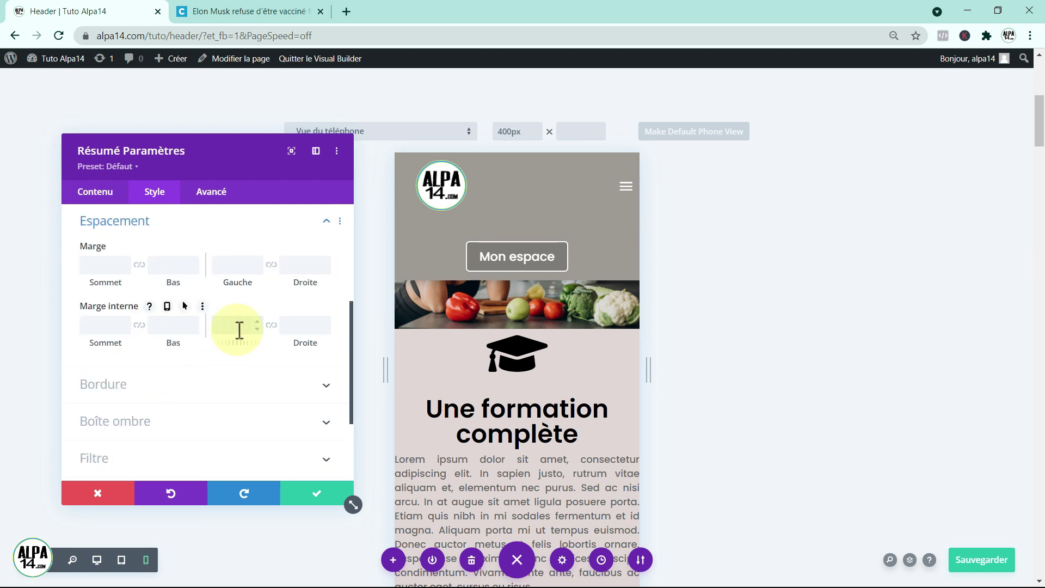
pyautogui.write('30')
pyautogui.click(294, 324)
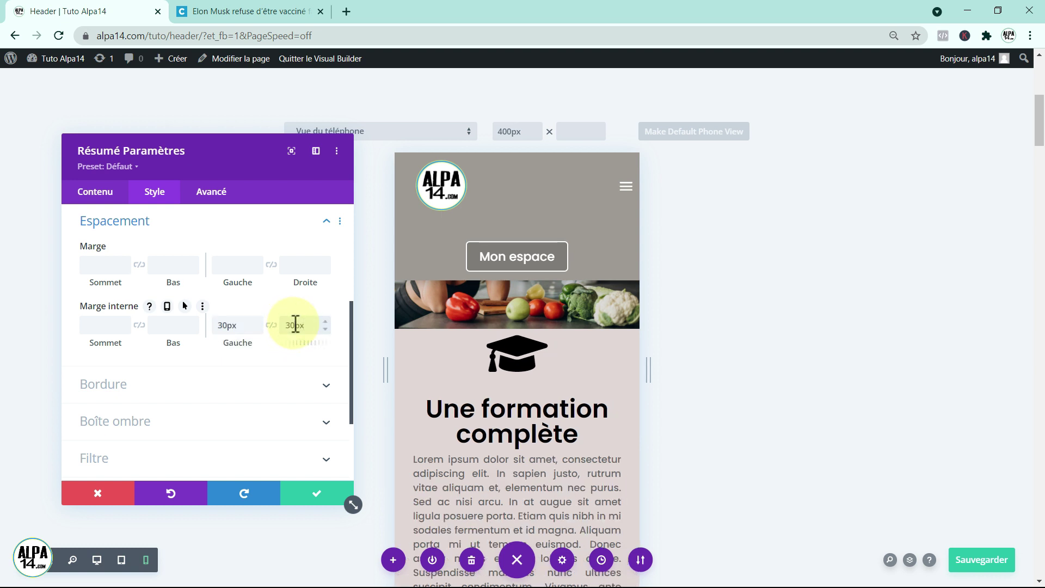
pyautogui.moveTo(357, 367); pyautogui.dragTo(360, 421)
pyautogui.click(322, 493)
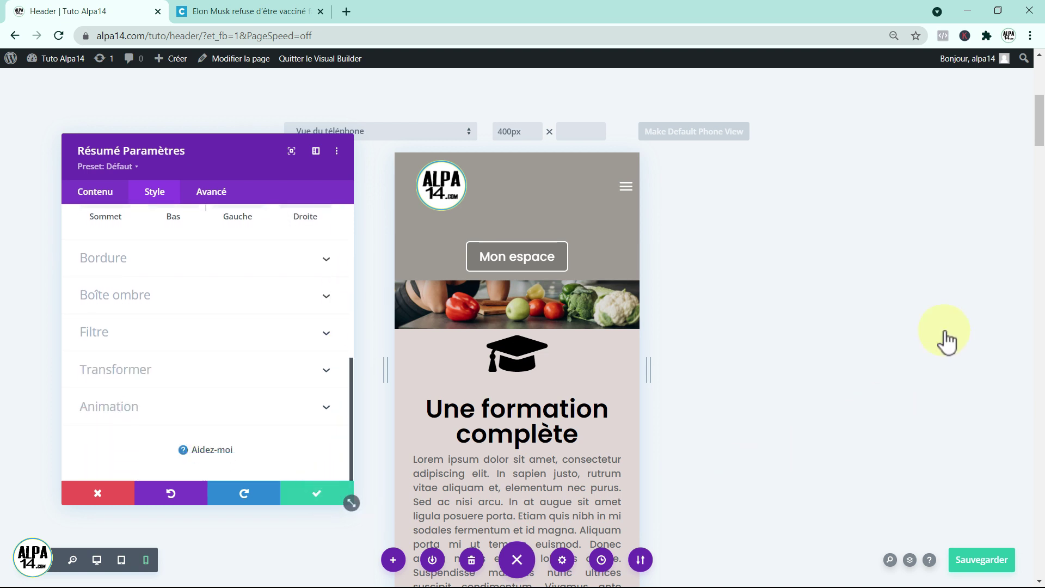
# - Check the "Une formation complète" section in phone view, switch back to desktop view and review the section there
pyautogui.moveTo(1040, 126); pyautogui.dragTo(1040, 148)
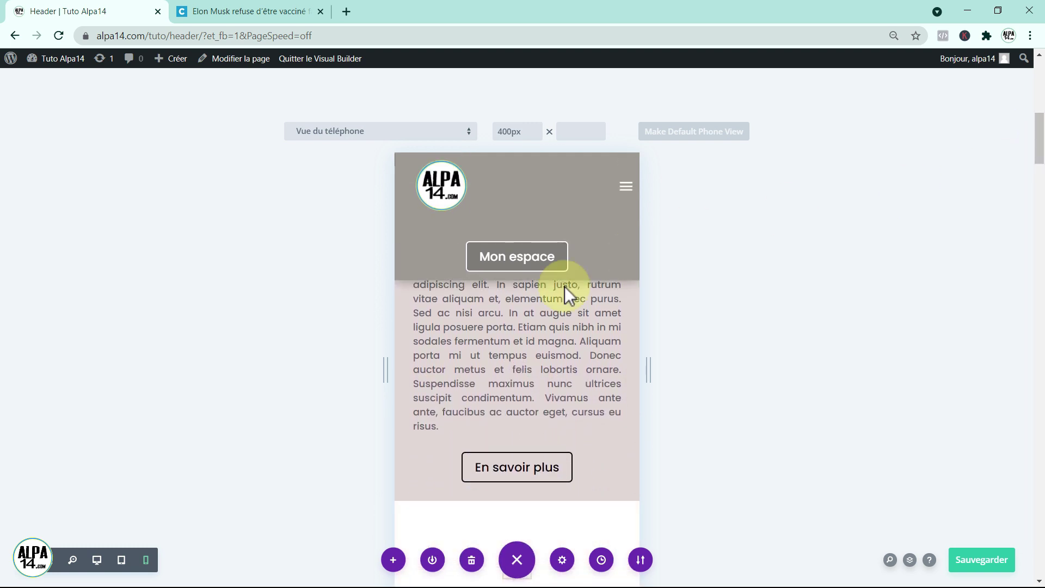
pyautogui.click(97, 560)
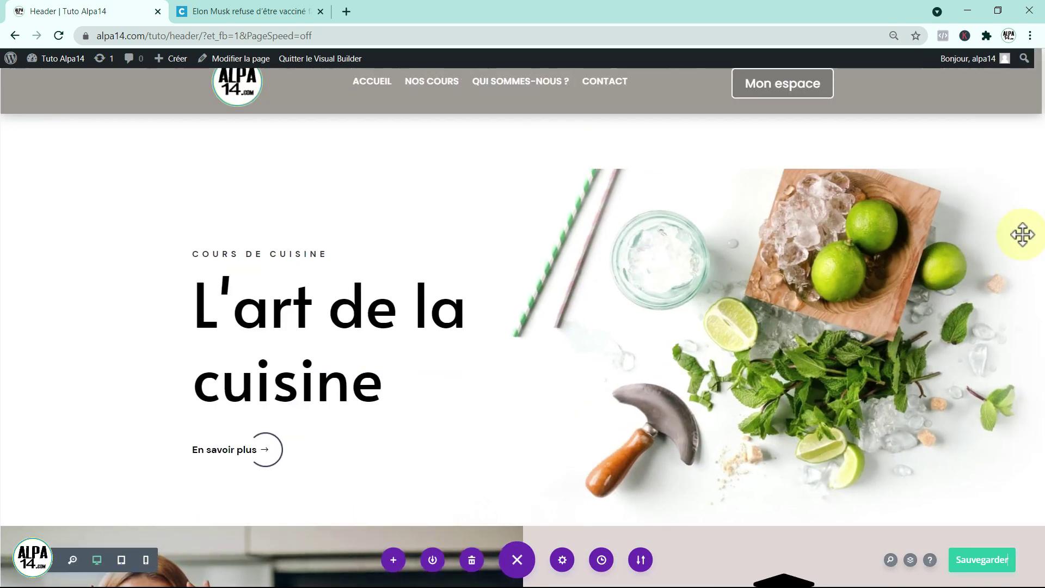
pyautogui.scroll(-2, 1041, 158)
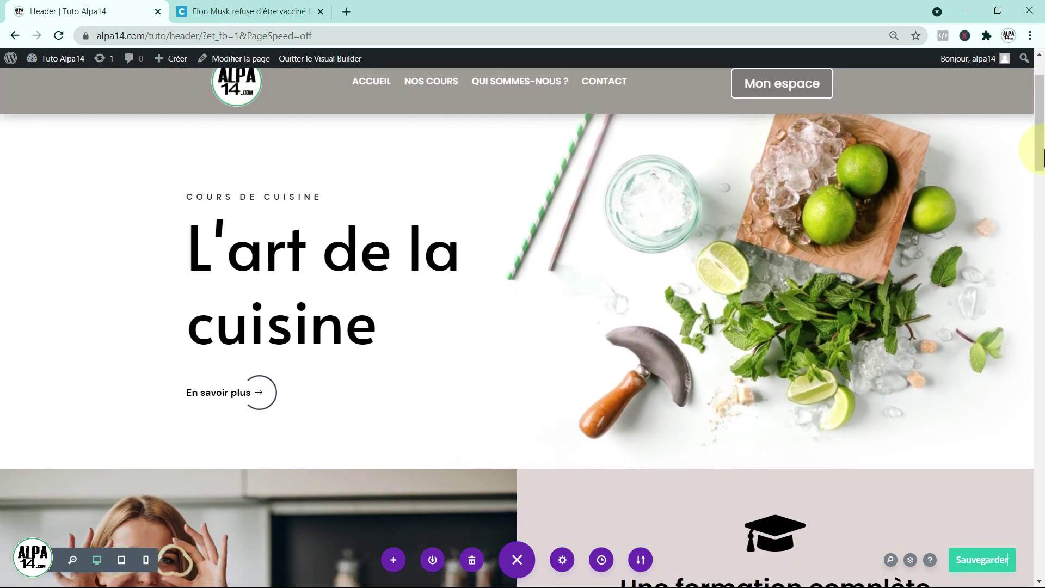
pyautogui.scroll(-5, 1042, 158)
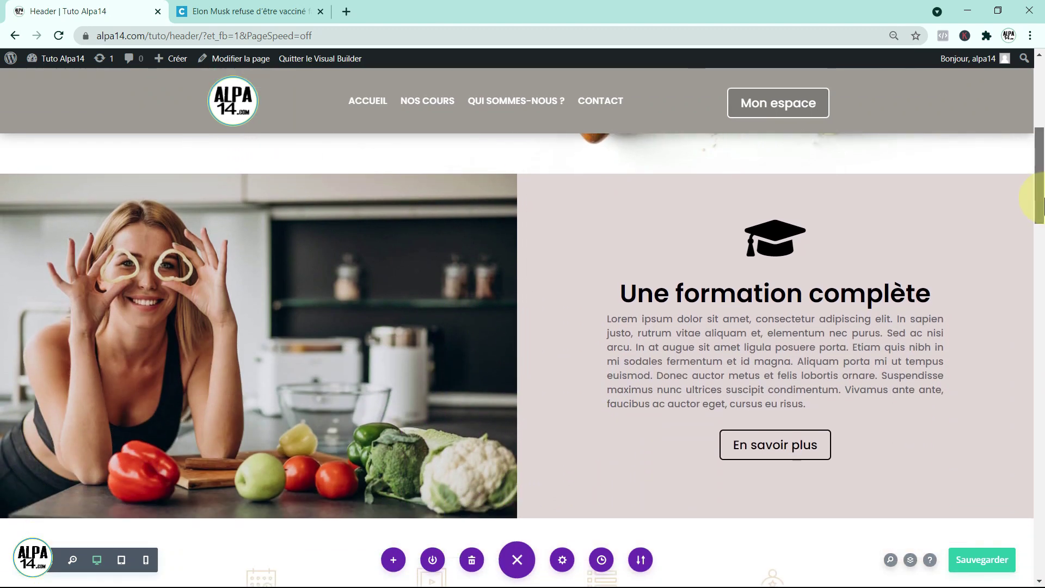